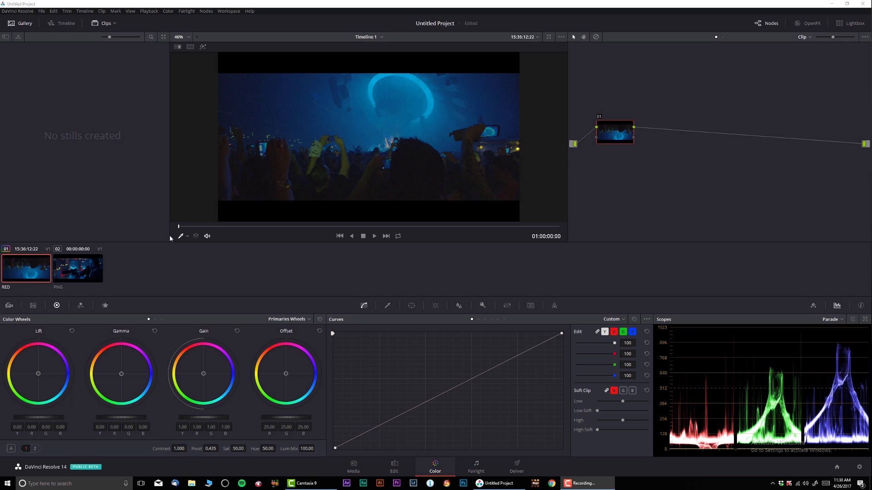
Compare the John Wick reference still with the RED nightclub clip, skimming and playing the footage
{"action": "left_click", "coordinate": [83, 267]}
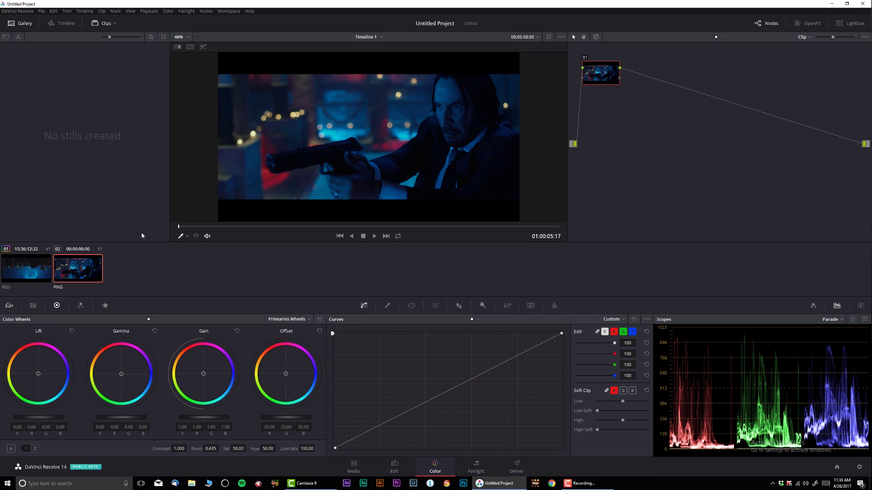
{"action": "left_click", "coordinate": [43, 274]}
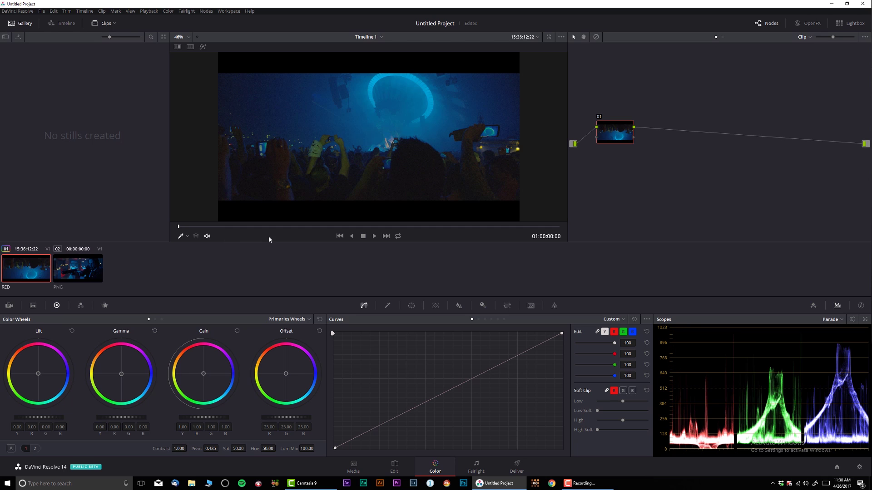
{"action": "left_click_drag", "start_coordinate": [217, 226], "coordinate": [380, 225]}
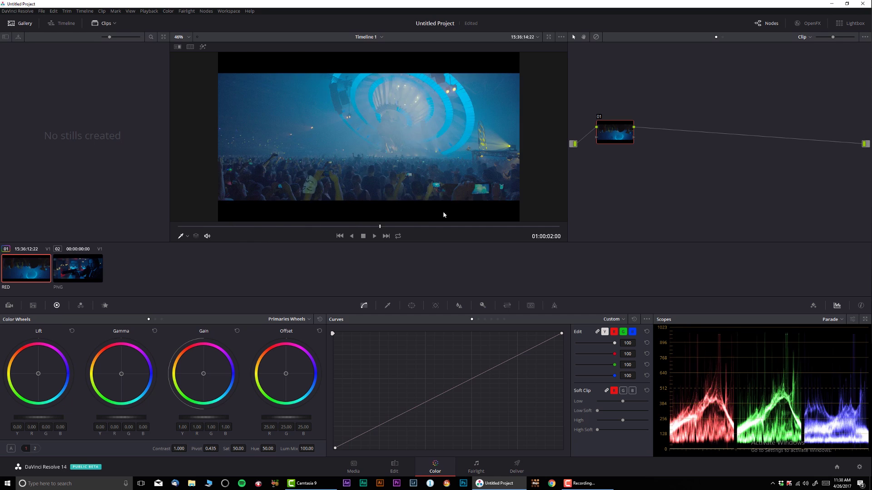
{"action": "key", "text": "space"}
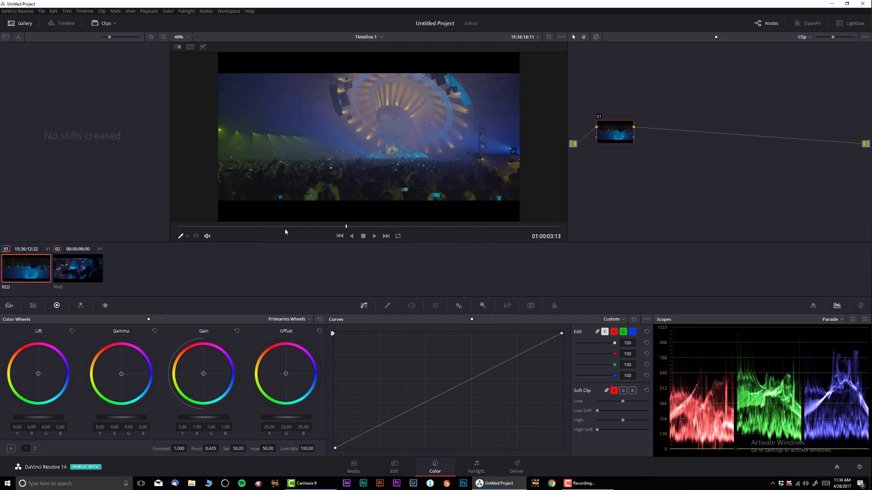
{"action": "left_click_drag", "start_coordinate": [225, 226], "coordinate": [200, 229]}
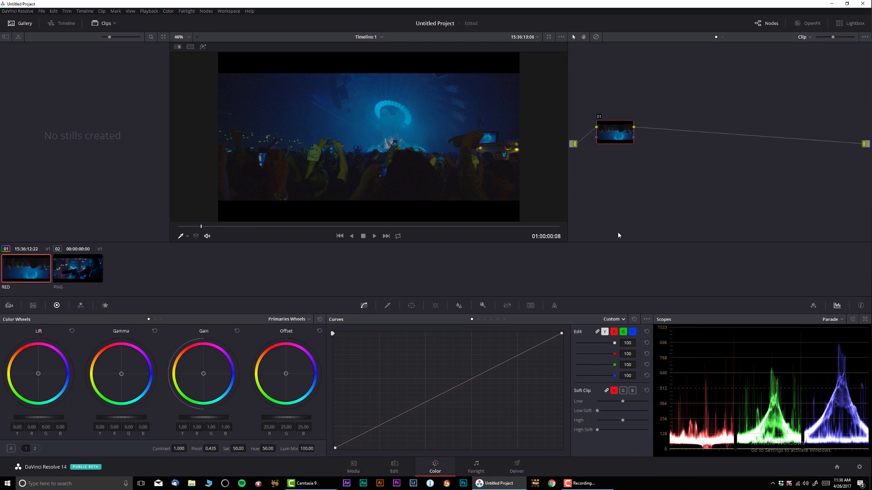
Show the RED clip's Camera Raw settings with REDlog Film gamma kept, and nudge node 01
{"action": "left_click", "coordinate": [9, 306]}
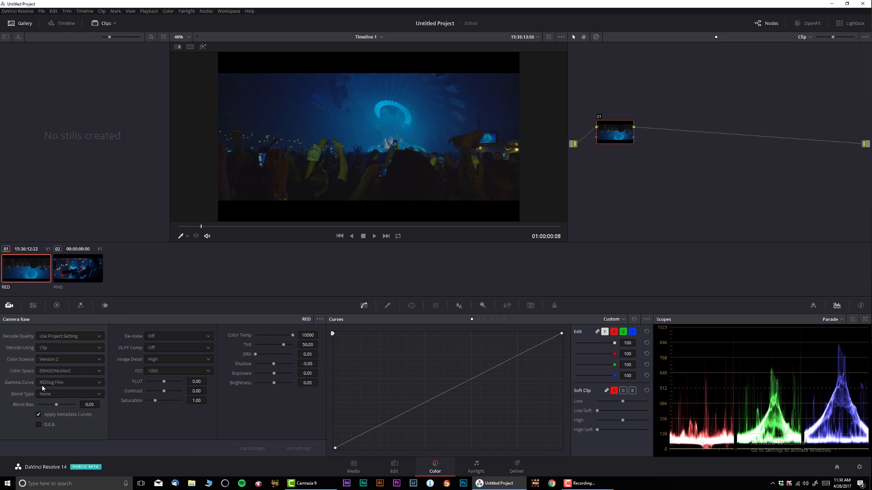
{"action": "left_click", "coordinate": [69, 382]}
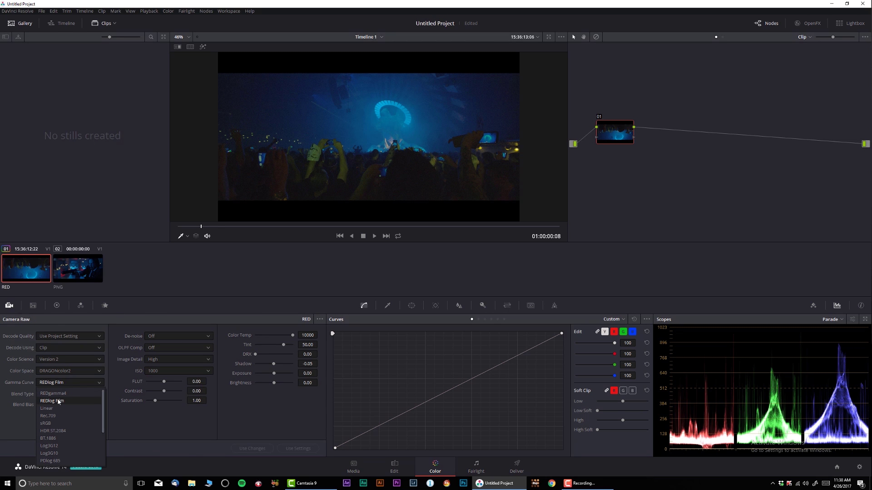
{"action": "left_click", "coordinate": [78, 381]}
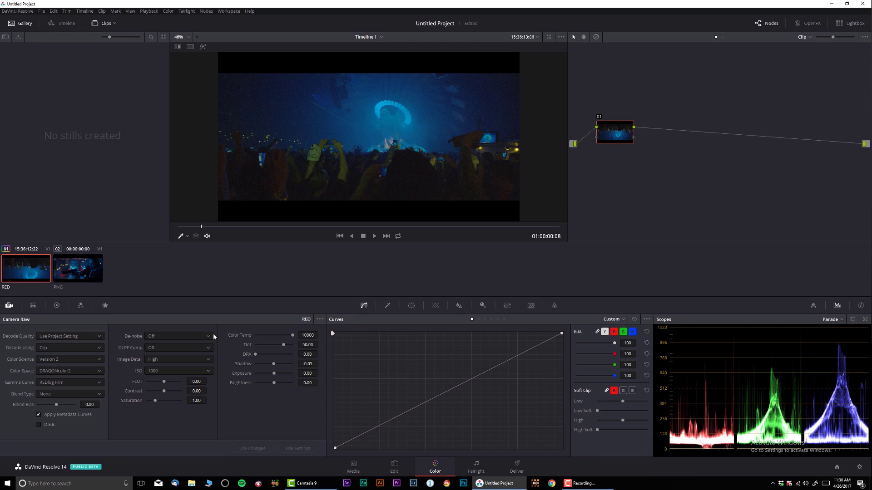
{"action": "left_click_drag", "start_coordinate": [607, 142], "coordinate": [600, 141]}
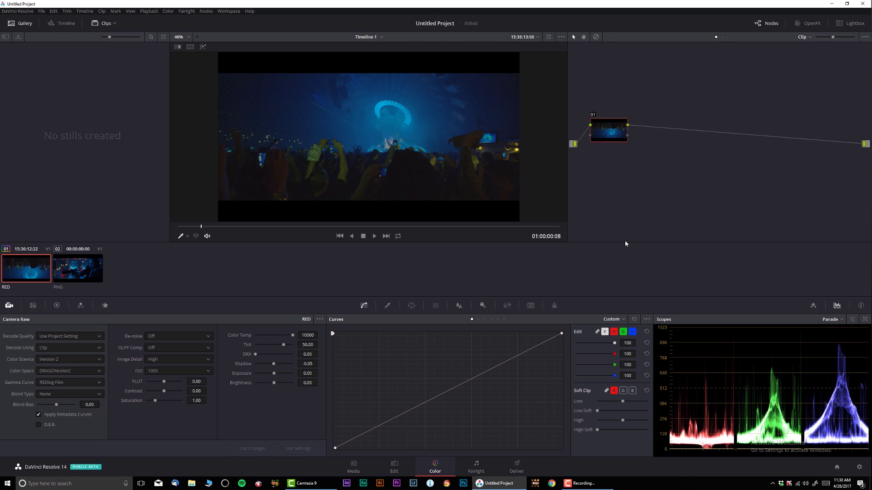
Add serial node 02 after node 01 plus a parallel branch, and select node 02
{"action": "key", "text": "alt+s"}
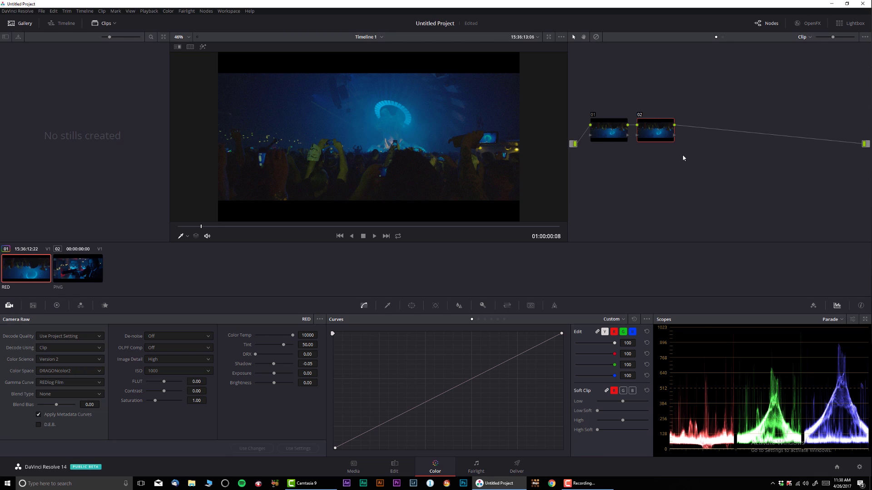
{"action": "key", "text": "alt+p"}
{"action": "left_click_drag", "start_coordinate": [661, 119], "coordinate": [655, 121]}
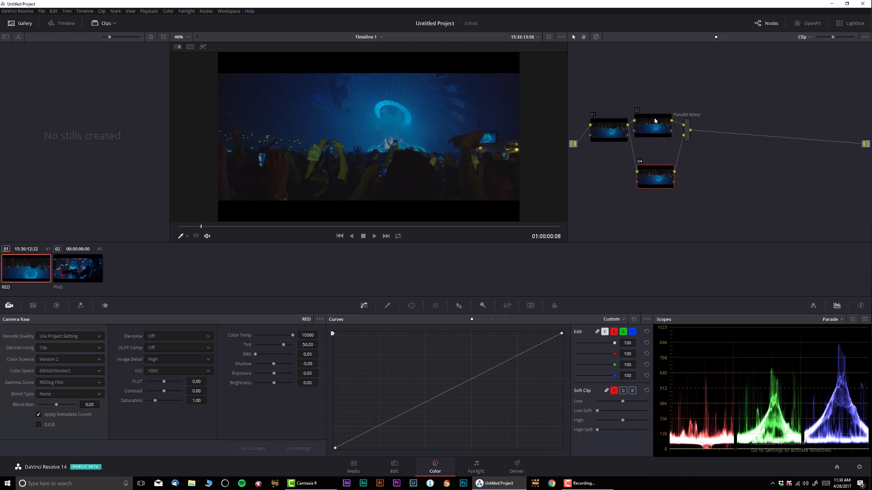
{"action": "left_click", "coordinate": [654, 130]}
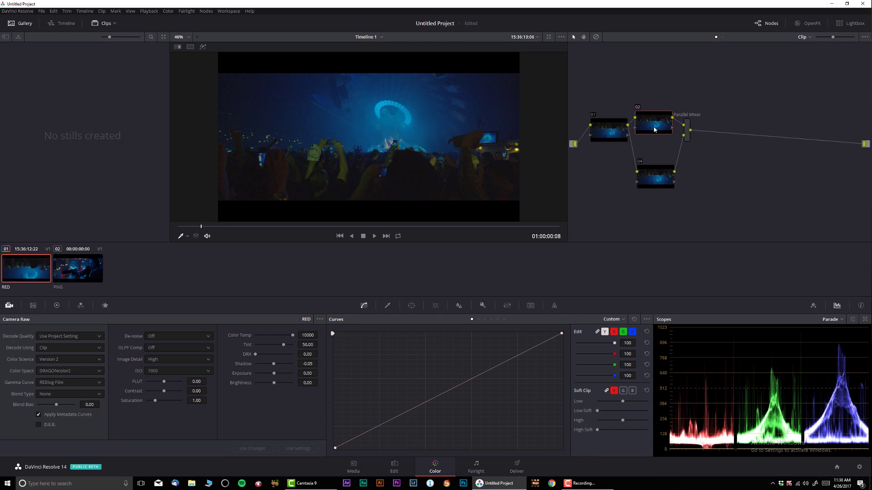
Label node 02 'Exposure'
{"action": "right_click", "coordinate": [656, 122]}
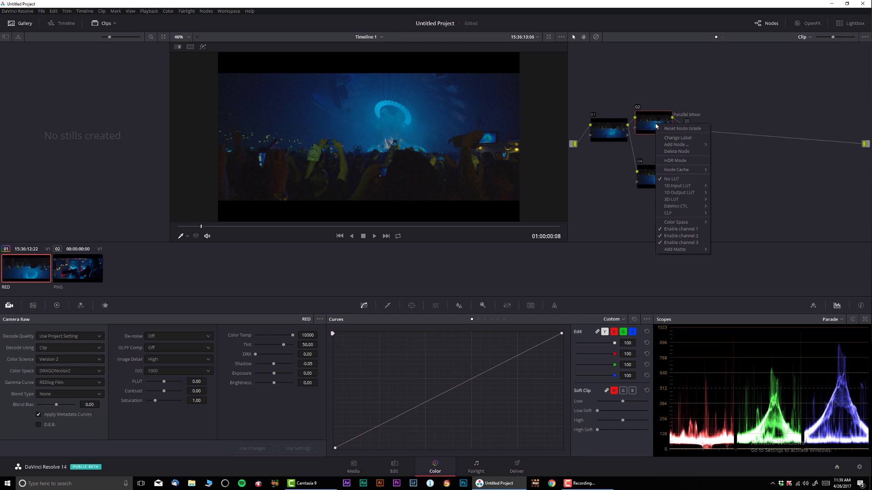
{"action": "left_click", "coordinate": [692, 134]}
{"action": "type", "text": "Ex"}
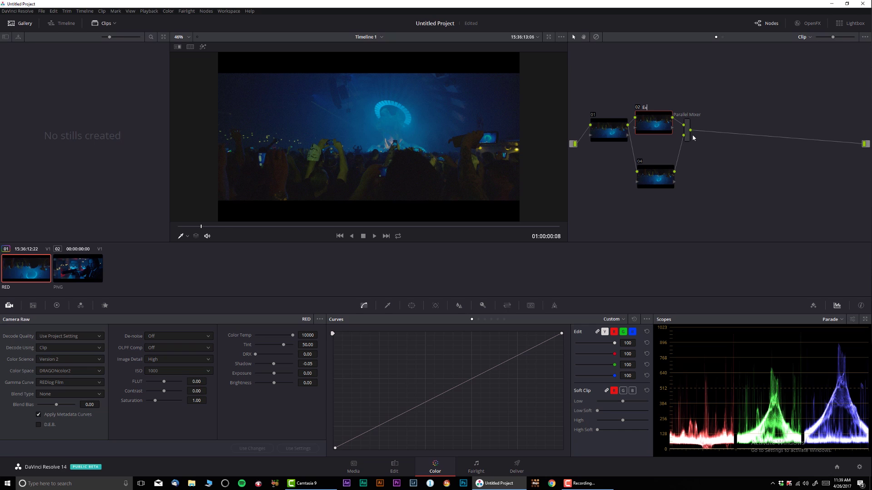
{"action": "type", "text": "posure"}
{"action": "key", "text": "Return"}
Move the Exposure curve's black point right in two nudges, checking against the John Wick still
{"action": "left_click_drag", "start_coordinate": [335, 449], "coordinate": [340, 448]}
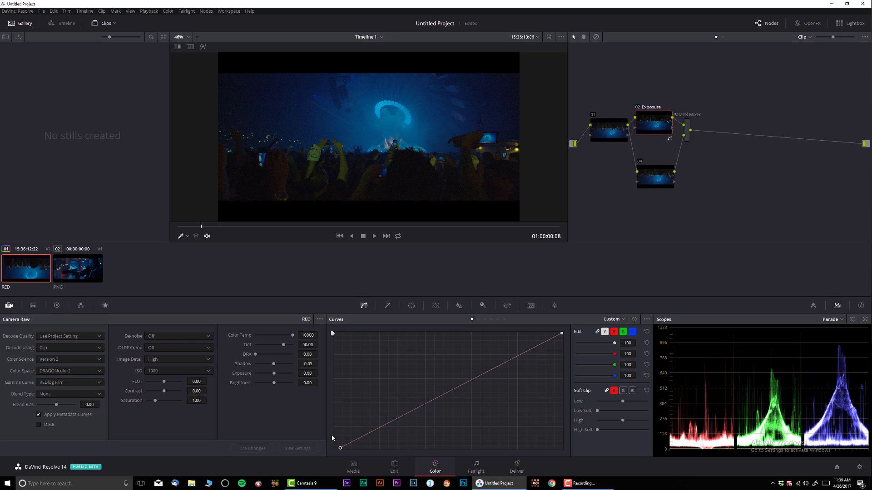
{"action": "left_click", "coordinate": [74, 269]}
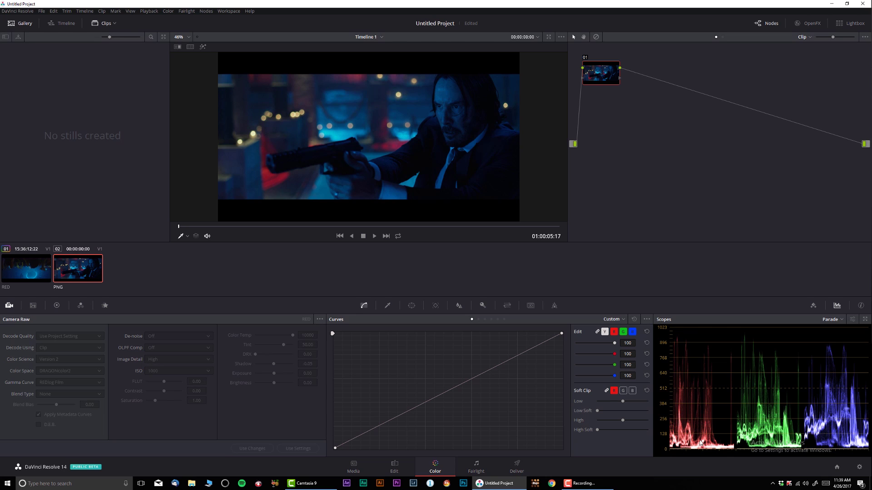
{"action": "left_click", "coordinate": [31, 268]}
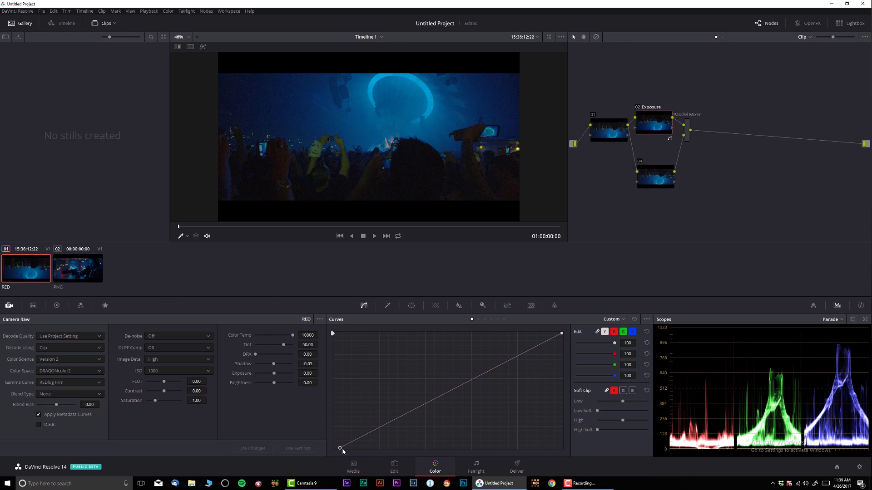
{"action": "left_click_drag", "start_coordinate": [340, 449], "coordinate": [344, 449]}
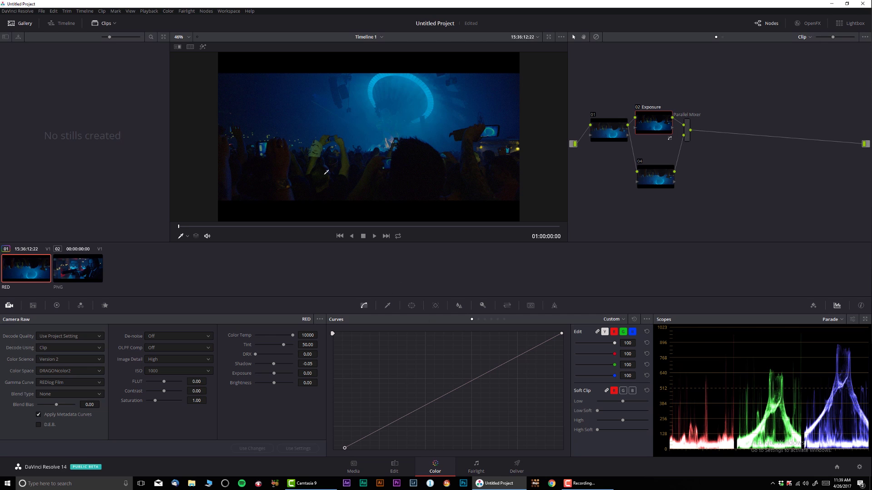
{"action": "scroll", "coordinate": [438, 174], "scroll_direction": "up", "scroll_amount": 8}
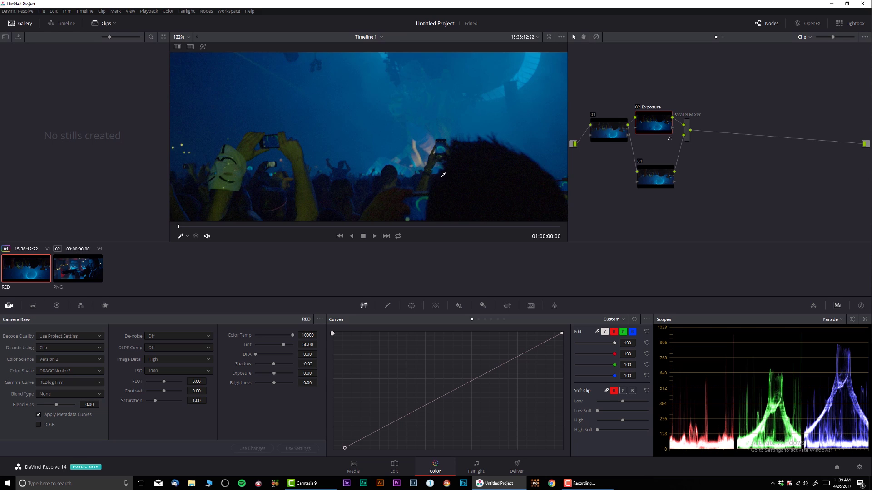
{"action": "scroll", "coordinate": [441, 172], "scroll_direction": "up", "scroll_amount": 2}
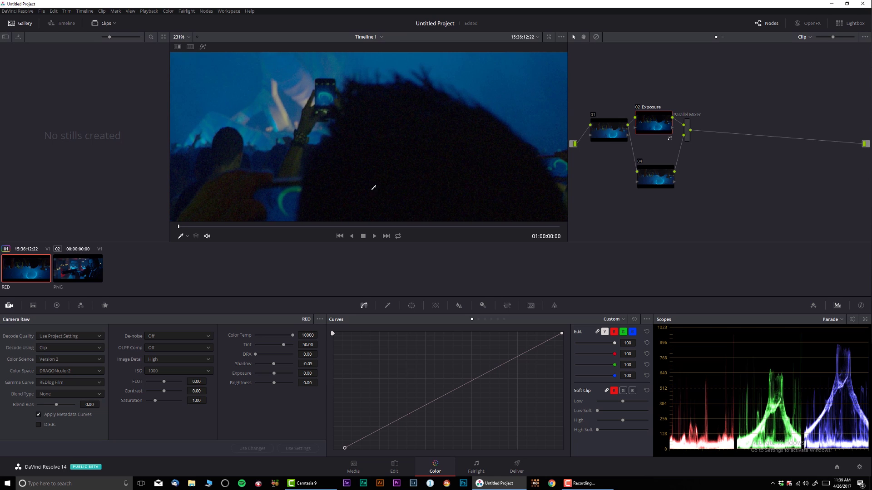
{"action": "left_click_drag", "start_coordinate": [198, 229], "coordinate": [178, 229]}
{"action": "scroll", "coordinate": [348, 159], "scroll_direction": "down", "scroll_amount": 3}
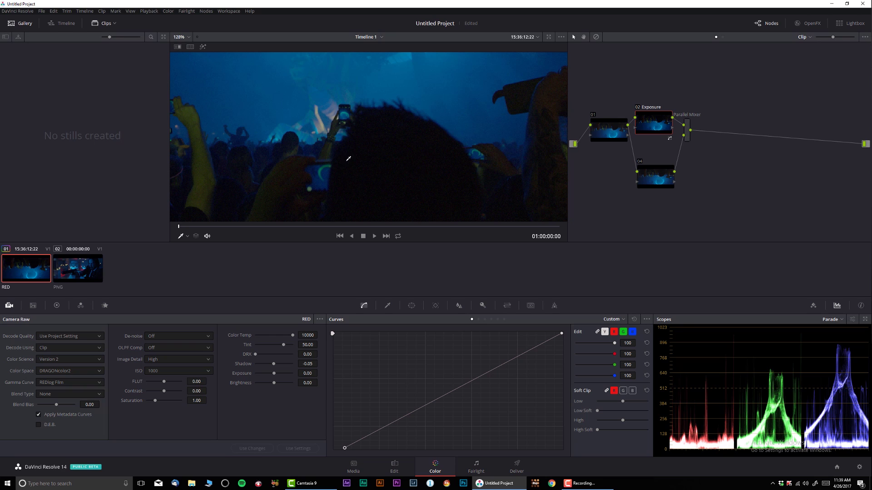
{"action": "scroll", "coordinate": [503, 180], "scroll_direction": "down", "scroll_amount": 5}
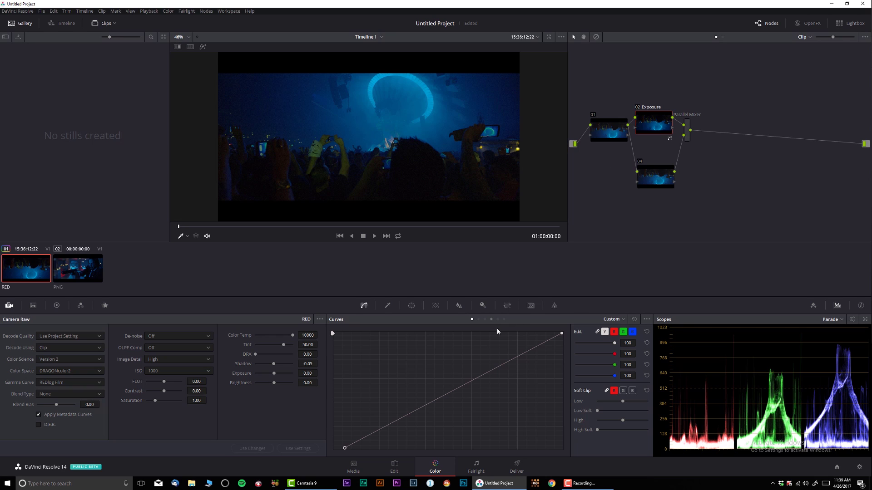
{"action": "left_click", "coordinate": [77, 279]}
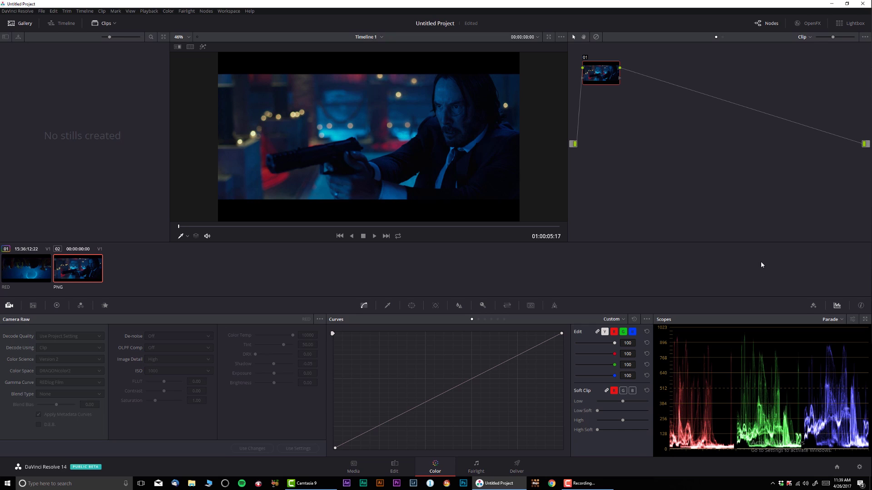
{"action": "left_click", "coordinate": [841, 320]}
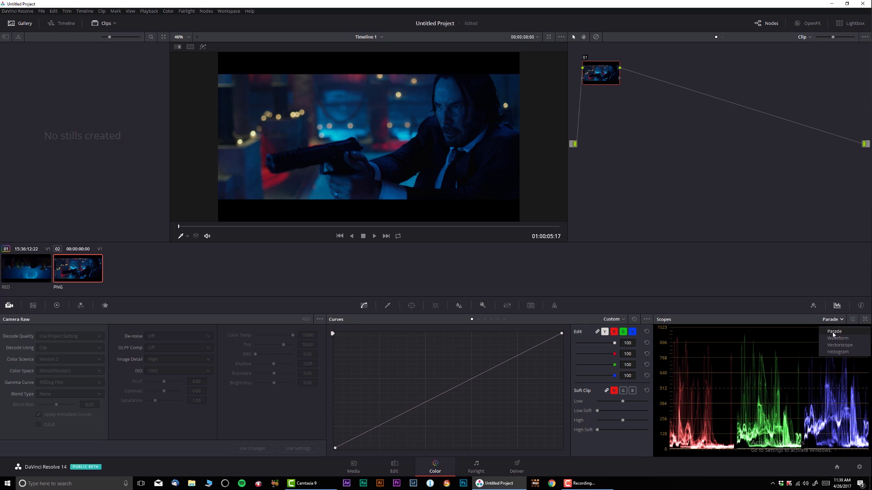
{"action": "left_click", "coordinate": [839, 345]}
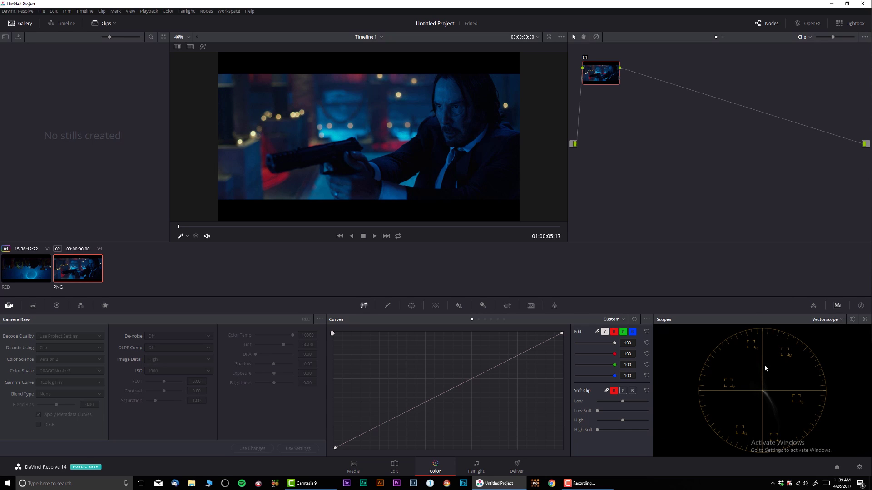
{"action": "left_click", "coordinate": [852, 319]}
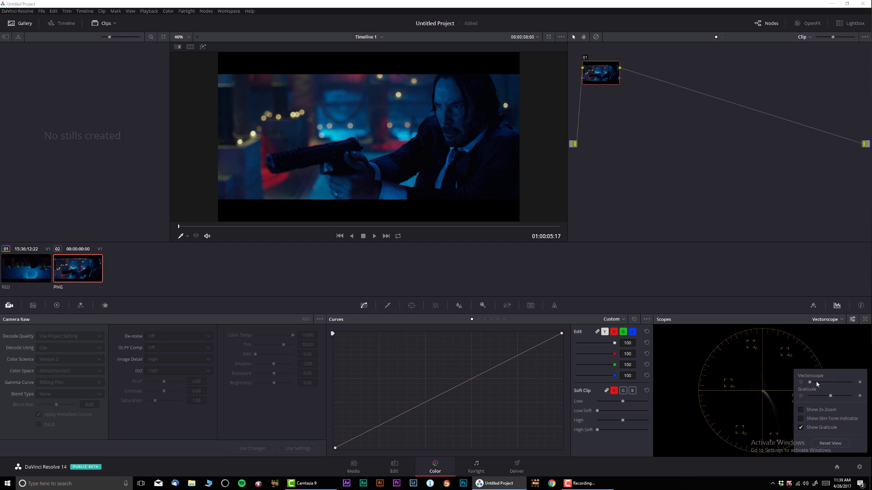
{"action": "left_click_drag", "start_coordinate": [817, 384], "coordinate": [827, 384]}
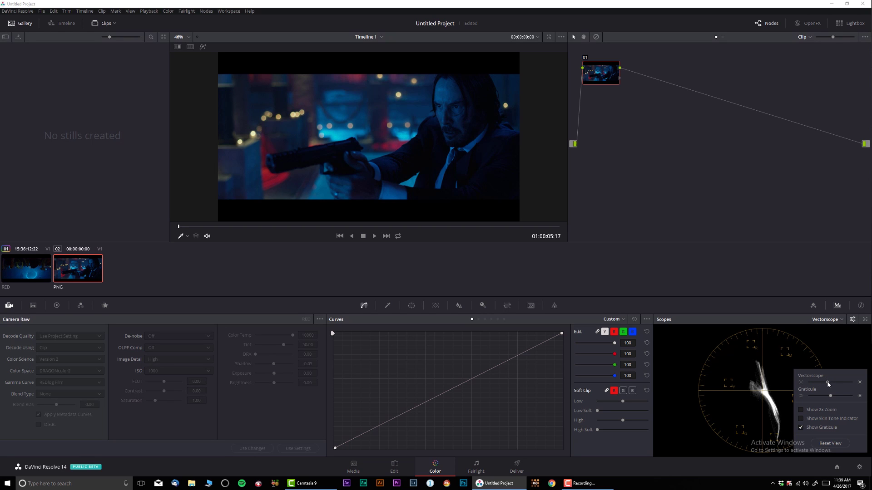
{"action": "left_click", "coordinate": [801, 419]}
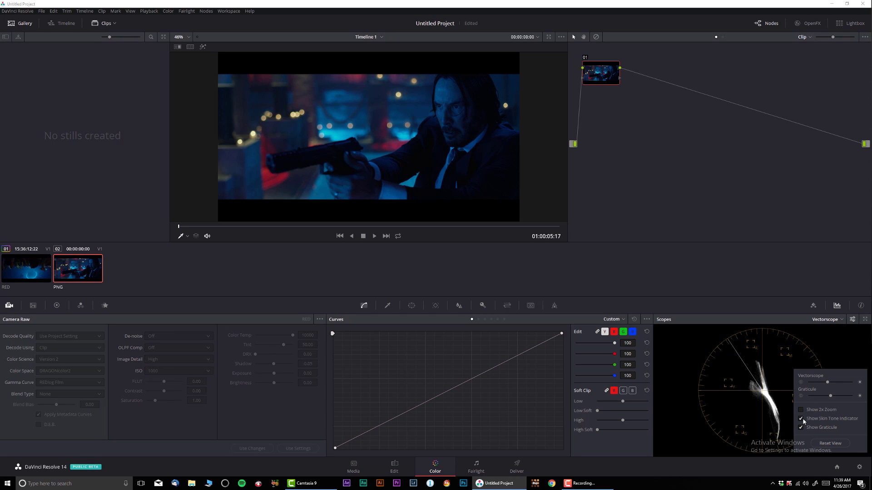
{"action": "left_click", "coordinate": [764, 318]}
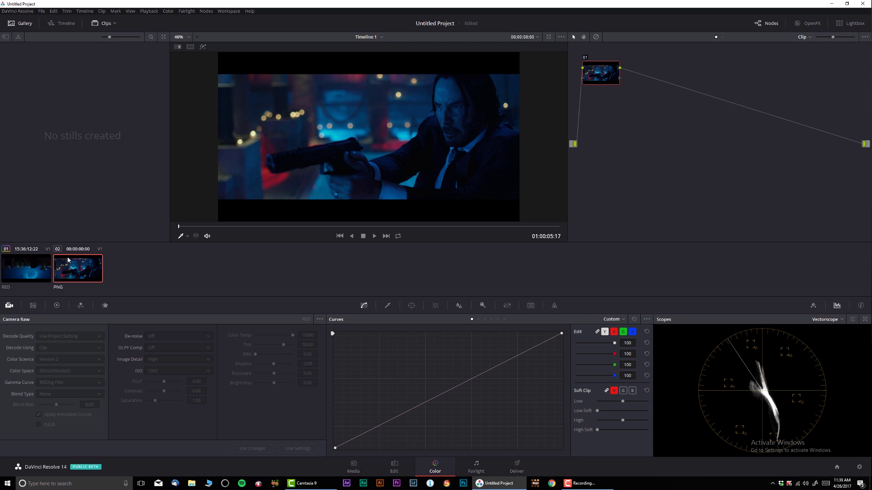
{"action": "left_click", "coordinate": [33, 267]}
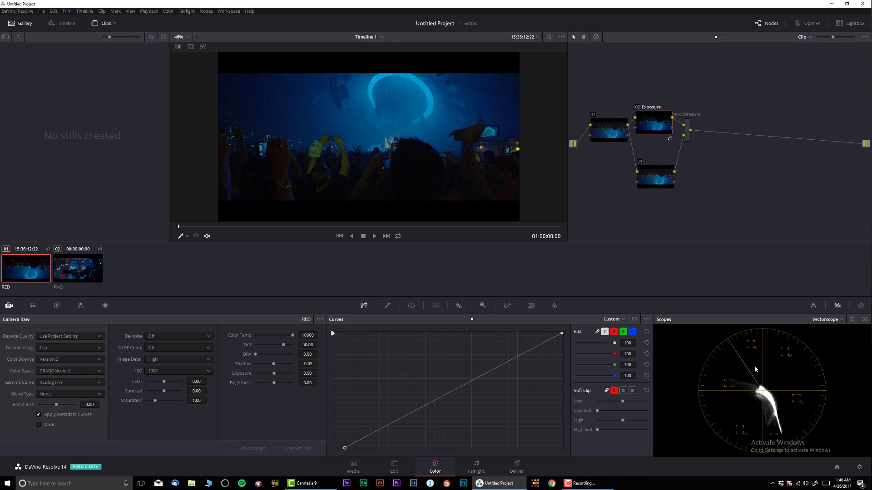
{"action": "left_click", "coordinate": [89, 269]}
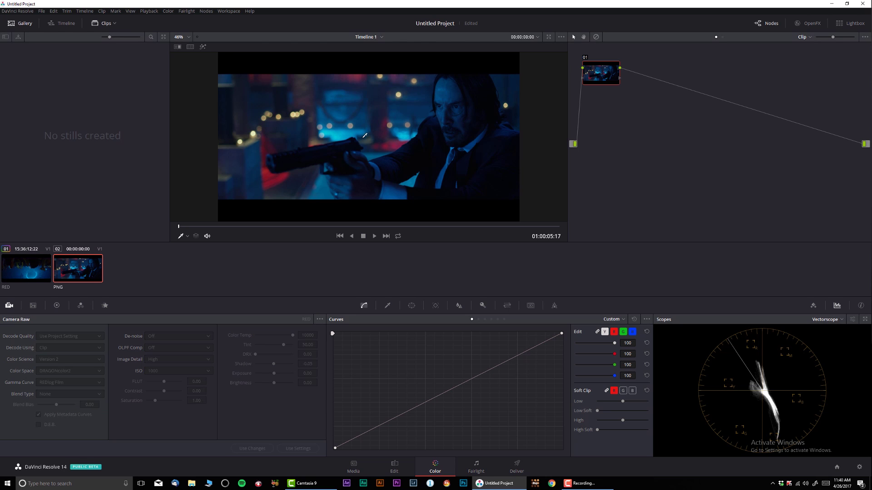
{"action": "left_click", "coordinate": [38, 270]}
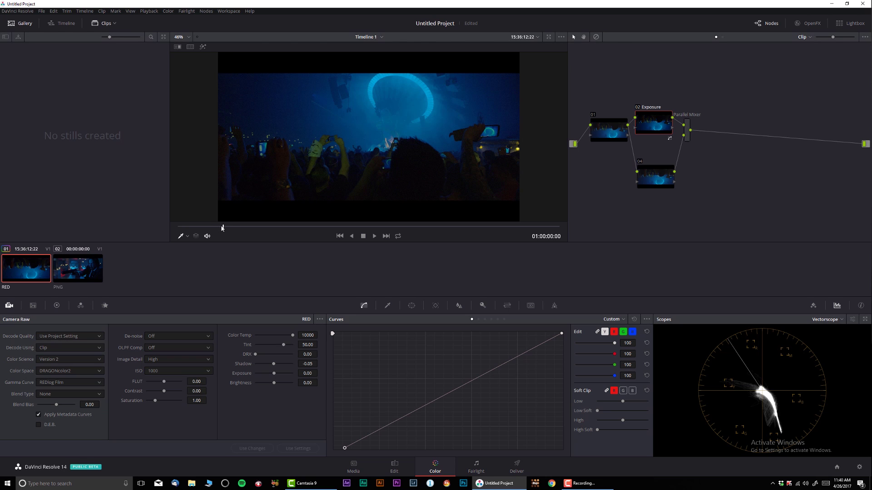
{"action": "left_click_drag", "start_coordinate": [234, 227], "coordinate": [359, 222]}
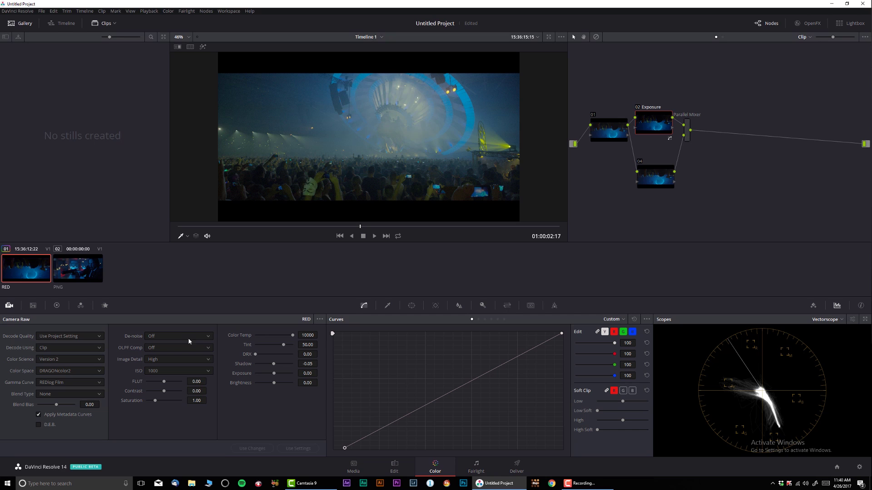
{"action": "left_click", "coordinate": [73, 270]}
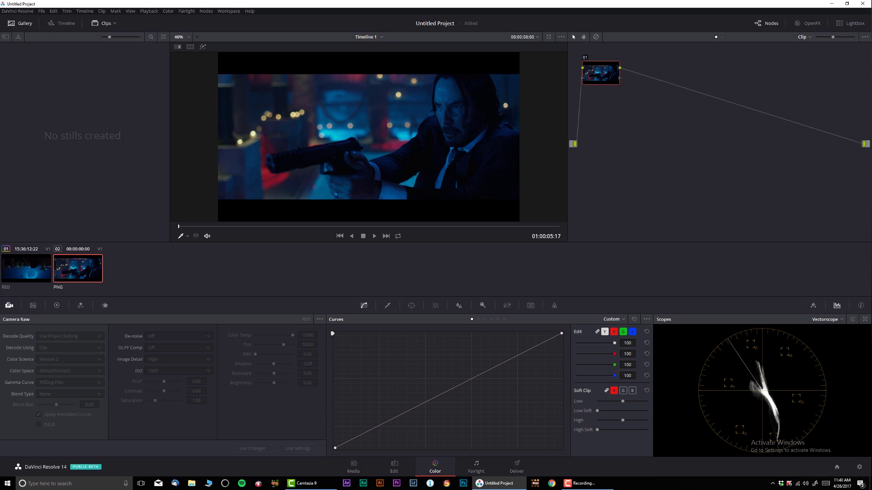
On the RED clip, rename parallel node 04 to 'teal' and show its qualifier controls
{"action": "left_click", "coordinate": [49, 279]}
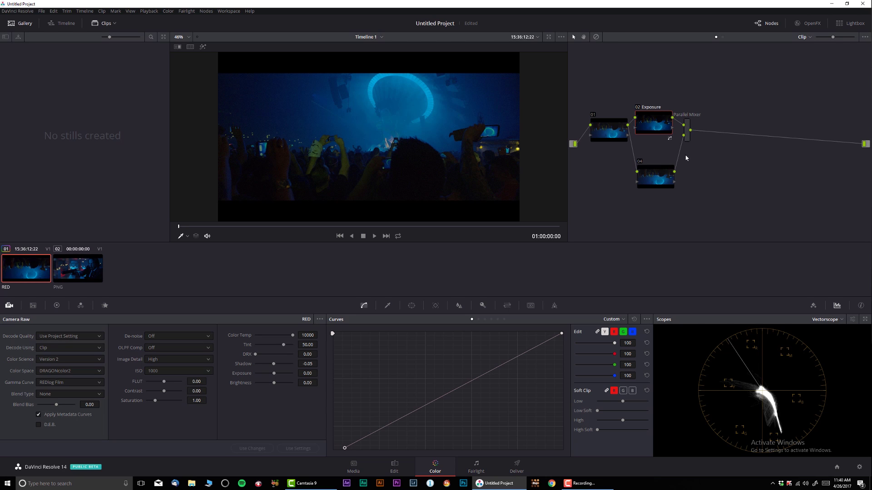
{"action": "left_click", "coordinate": [666, 174]}
{"action": "right_click", "coordinate": [666, 170]}
{"action": "left_click", "coordinate": [702, 187]}
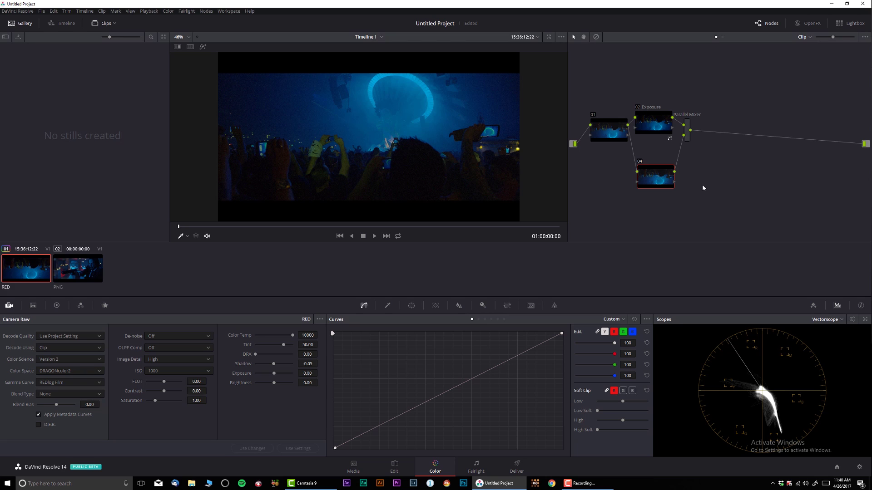
{"action": "type", "text": "teal"}
{"action": "left_click", "coordinate": [387, 305]}
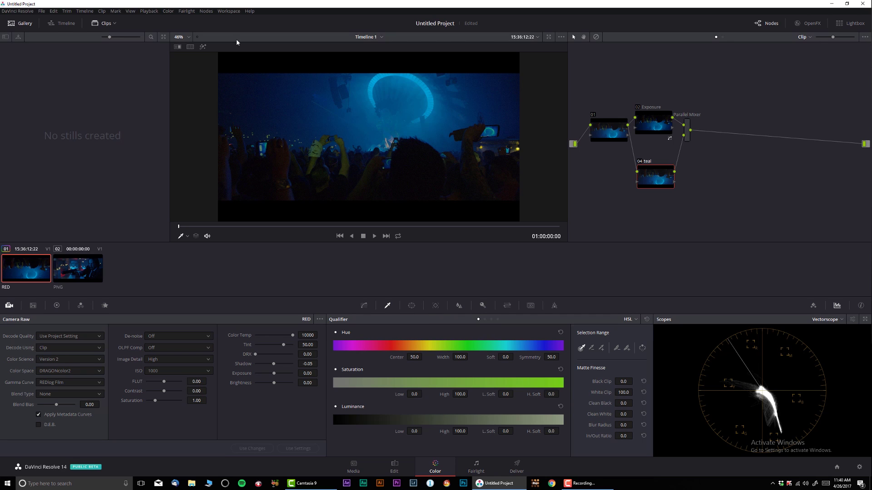
Switch the qualifier to HSL mode and toggle the hue and luminance qualification
{"action": "left_click", "coordinate": [492, 320]}
{"action": "left_click", "coordinate": [498, 319]}
{"action": "left_click", "coordinate": [492, 319]}
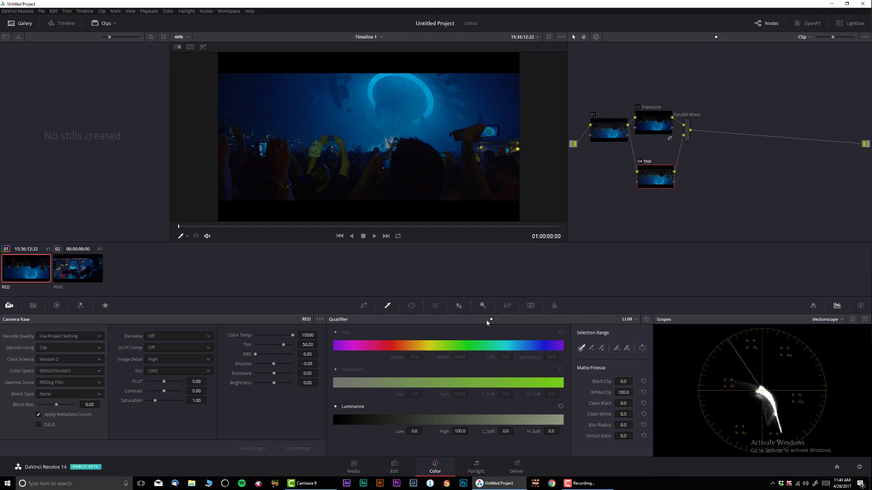
{"action": "left_click", "coordinate": [478, 320]}
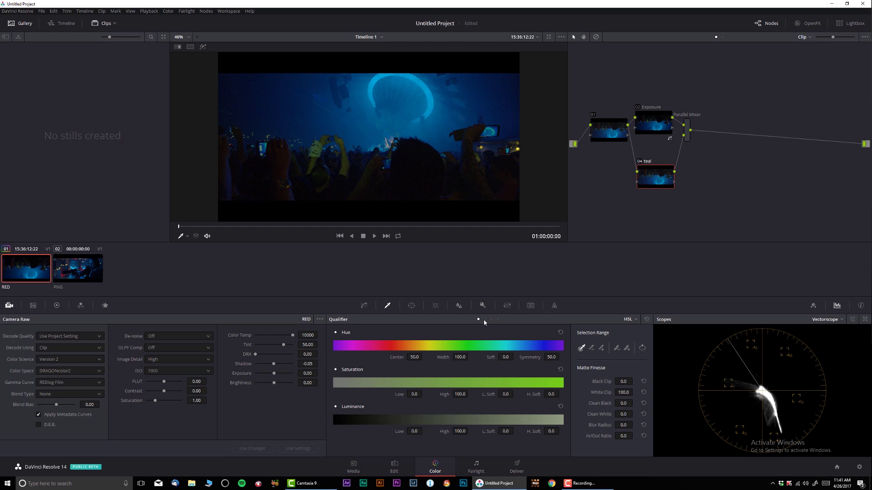
{"action": "left_click", "coordinate": [336, 333]}
{"action": "left_click", "coordinate": [336, 406]}
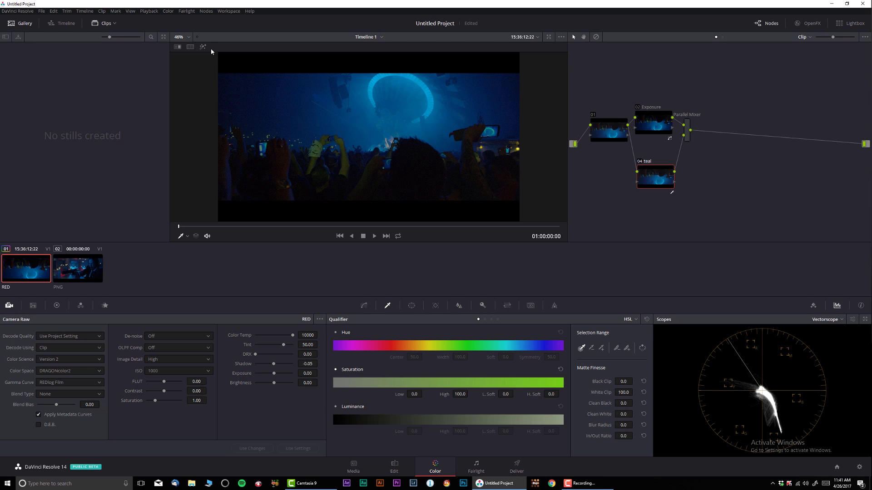
{"action": "left_click", "coordinate": [413, 344]}
Reset the qualifier, disable hue and luminance, and set saturation high 11.5 with H. Soft 3.2
{"action": "left_click_drag", "start_coordinate": [414, 394], "coordinate": [424, 393]}
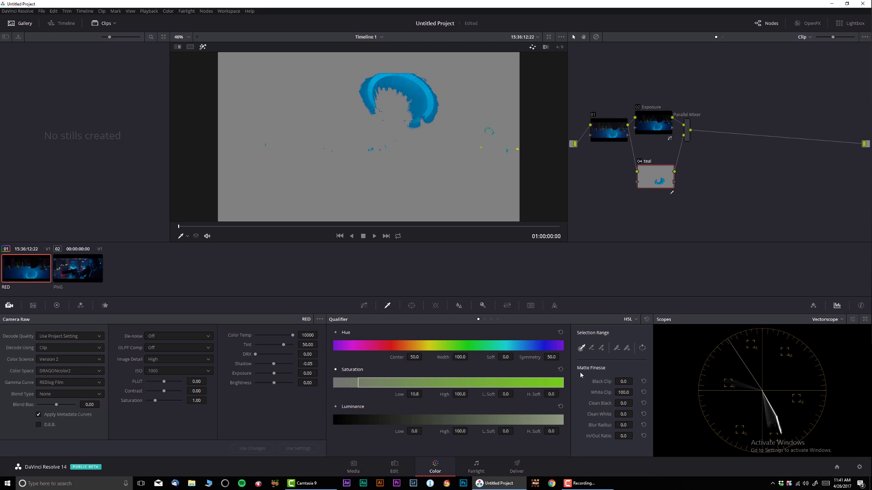
{"action": "left_click", "coordinate": [647, 320]}
{"action": "left_click", "coordinate": [336, 332]}
{"action": "left_click", "coordinate": [335, 407]}
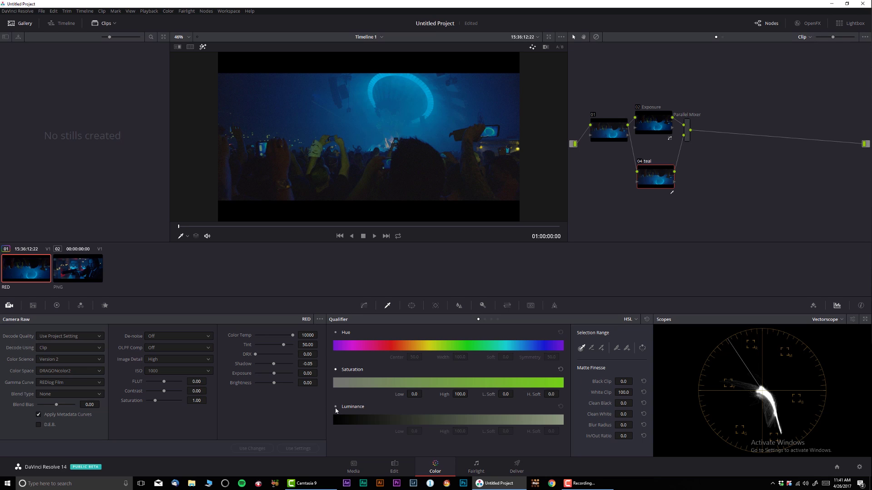
{"action": "left_click_drag", "start_coordinate": [471, 394], "coordinate": [443, 394]}
{"action": "left_click_drag", "start_coordinate": [405, 382], "coordinate": [359, 383]}
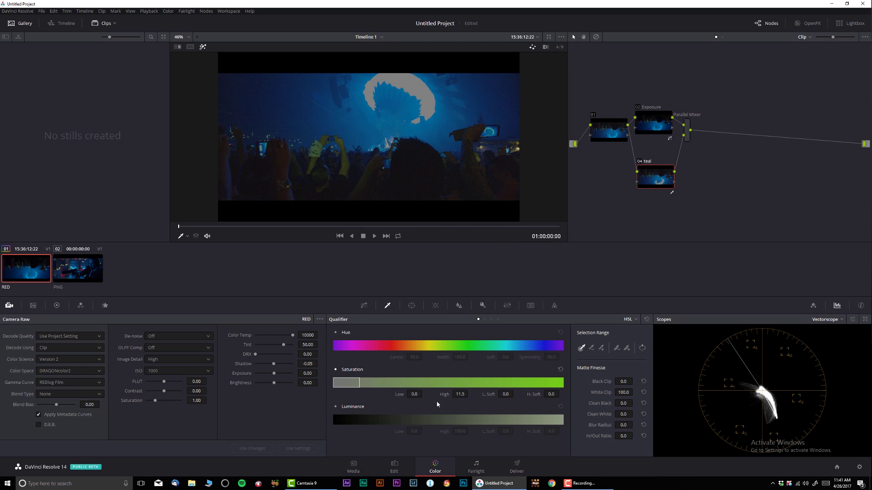
{"action": "mouse_move", "coordinate": [506, 395]}
{"action": "left_mouse_down"}
{"action": "mouse_move", "coordinate": [515, 393]}
{"action": "mouse_move", "coordinate": [499, 399]}
{"action": "left_mouse_up"}
{"action": "left_click_drag", "start_coordinate": [561, 393], "coordinate": [563, 393]}
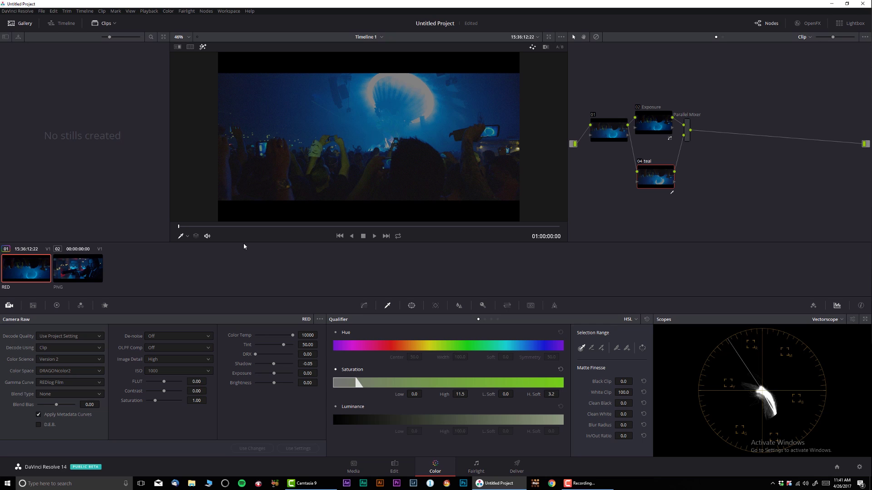
Set the hue center to 79 and width 40, and clean the matte's white areas to 1.5
{"action": "left_click", "coordinate": [79, 274]}
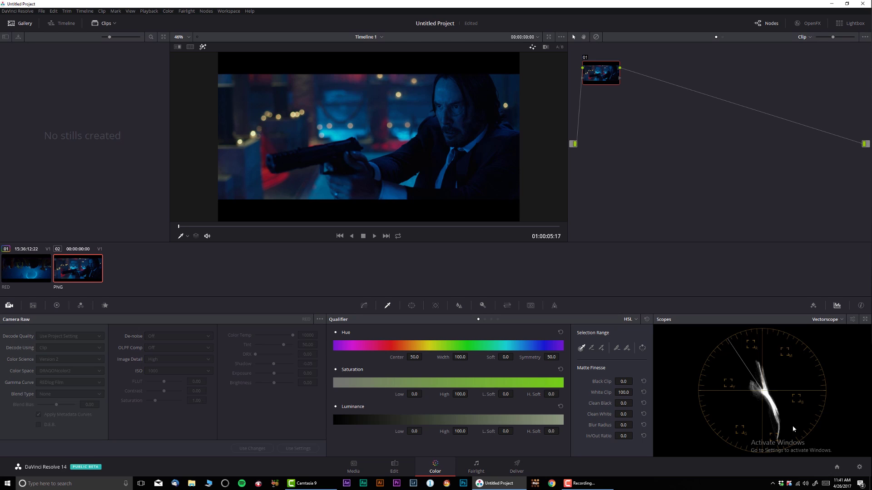
{"action": "left_click", "coordinate": [30, 275]}
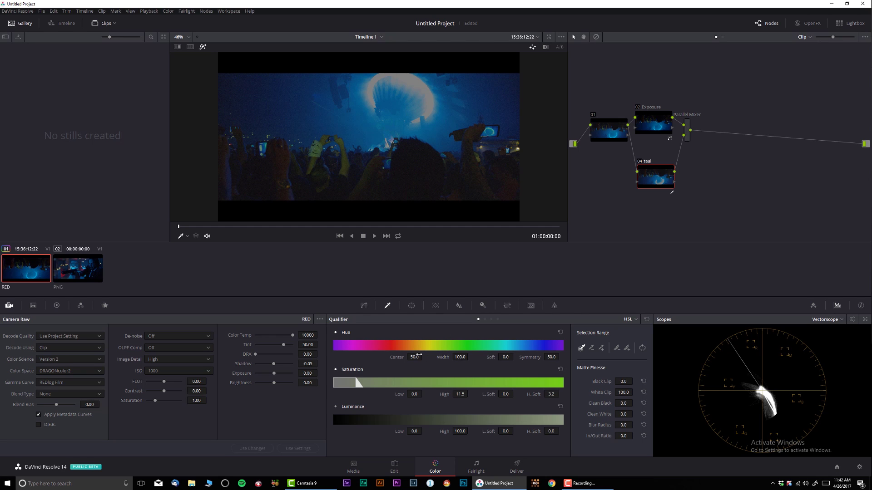
{"action": "left_click_drag", "start_coordinate": [414, 358], "coordinate": [391, 358]}
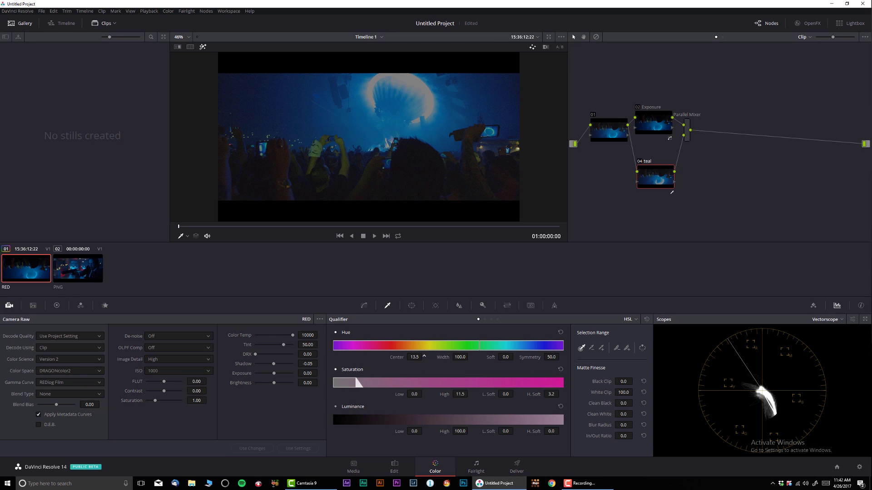
{"action": "left_click_drag", "start_coordinate": [414, 358], "coordinate": [470, 357]}
{"action": "left_click_drag", "start_coordinate": [414, 358], "coordinate": [393, 358]}
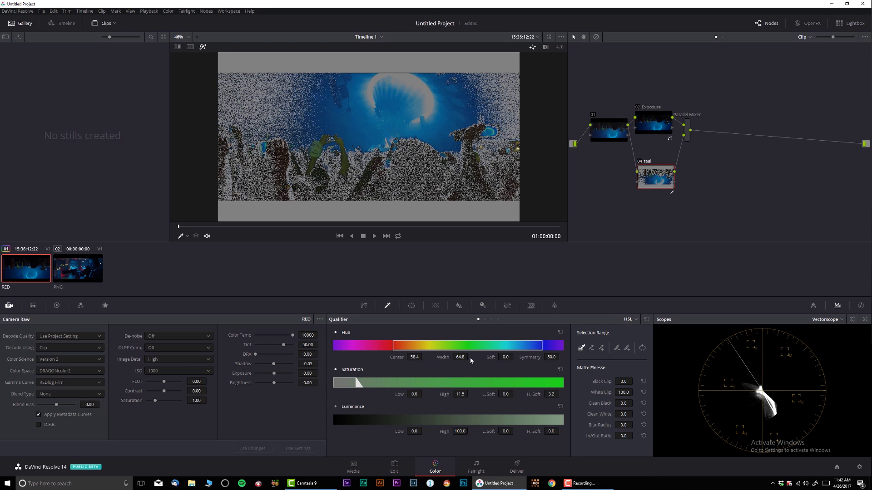
{"action": "left_click_drag", "start_coordinate": [460, 357], "coordinate": [424, 357]}
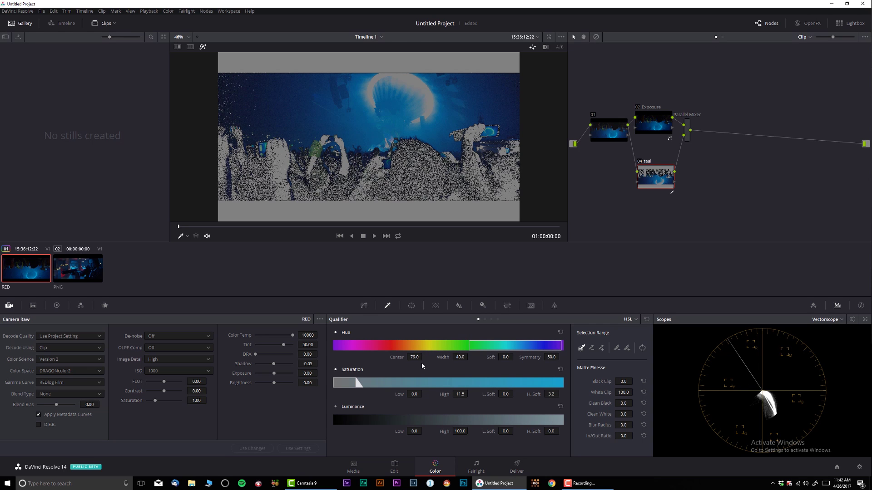
{"action": "left_click_drag", "start_coordinate": [623, 414], "coordinate": [638, 403]}
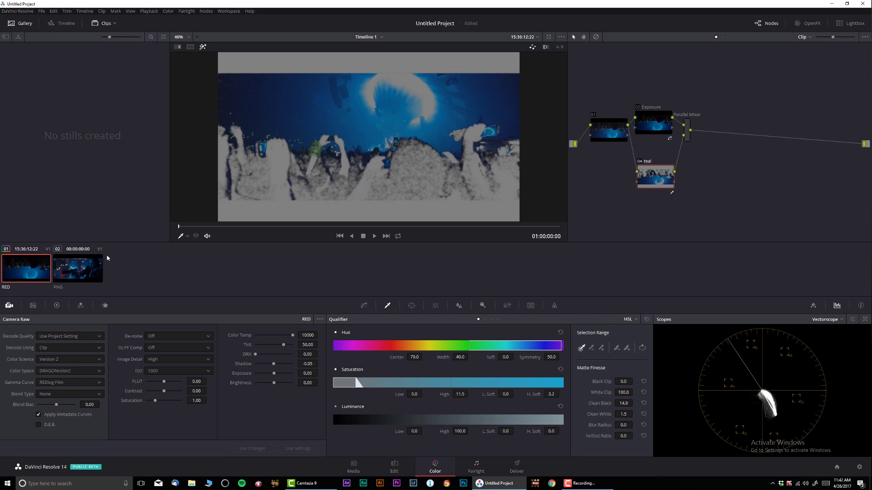
Shift the teal node's Gamma balance slightly toward teal (red -0.04), checking the reference still
{"action": "left_click", "coordinate": [78, 268]}
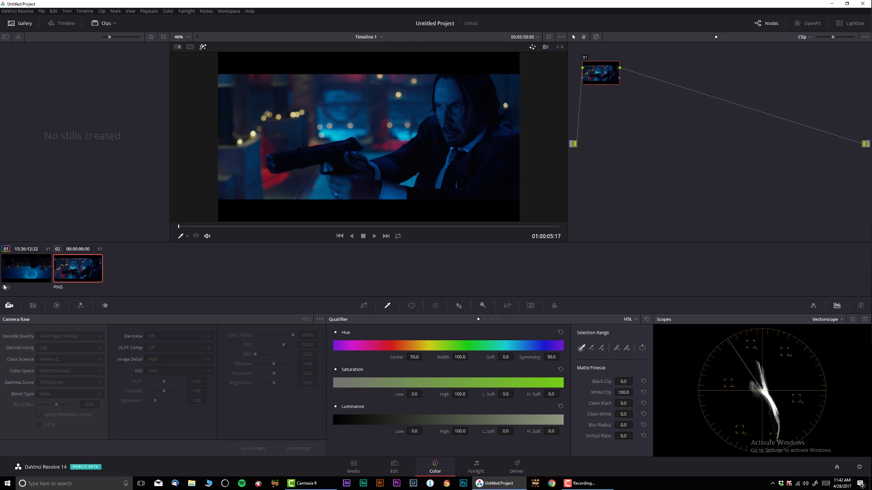
{"action": "left_click", "coordinate": [27, 272]}
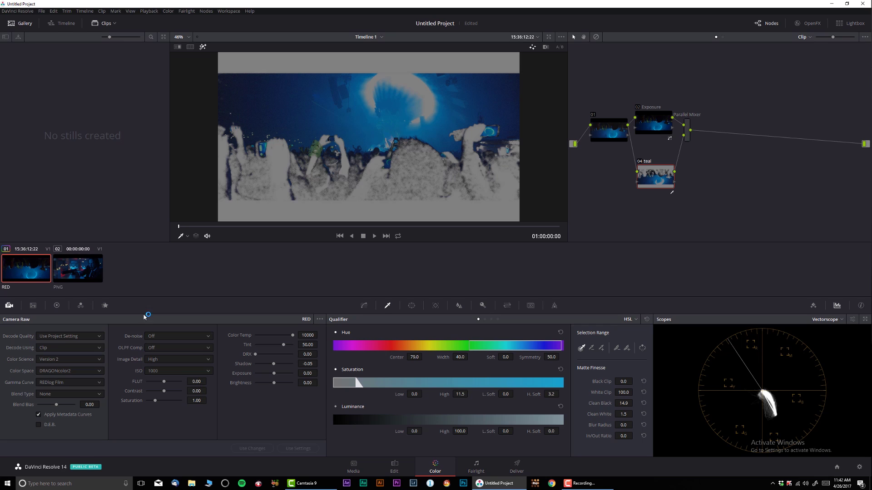
{"action": "left_click", "coordinate": [57, 306]}
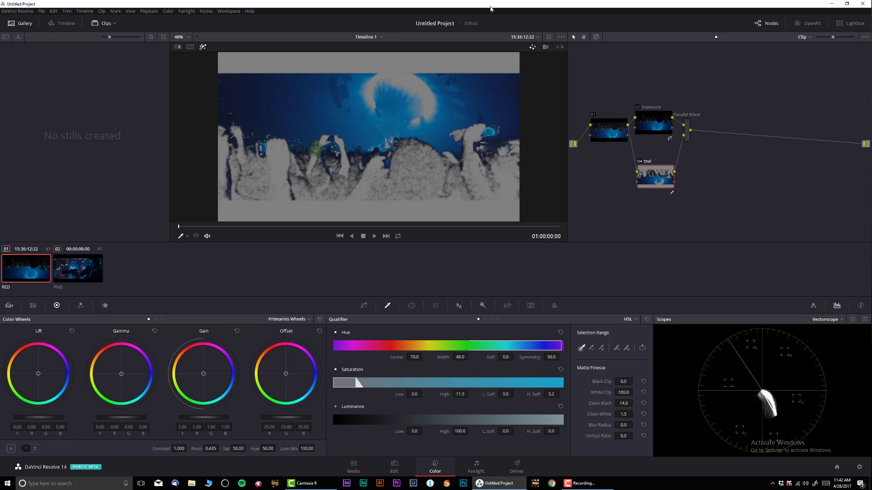
{"action": "left_click_drag", "start_coordinate": [121, 374], "coordinate": [122, 378]}
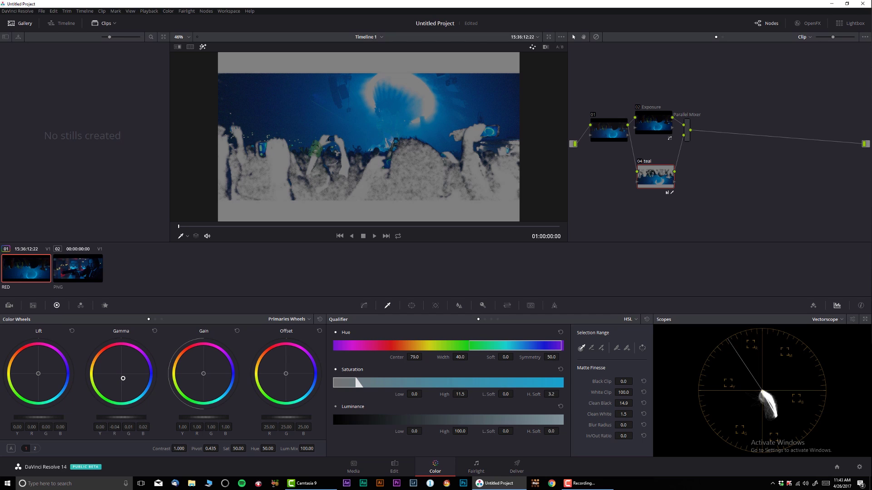
{"action": "left_click", "coordinate": [87, 273]}
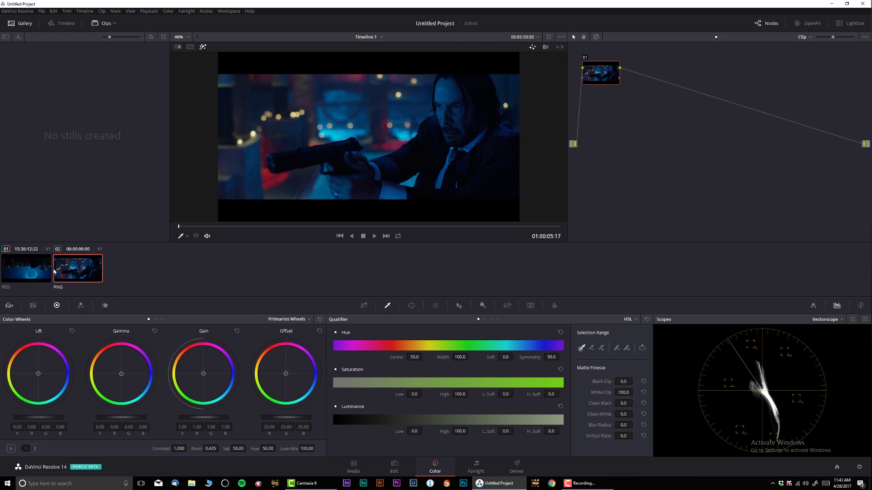
{"action": "left_click", "coordinate": [38, 269]}
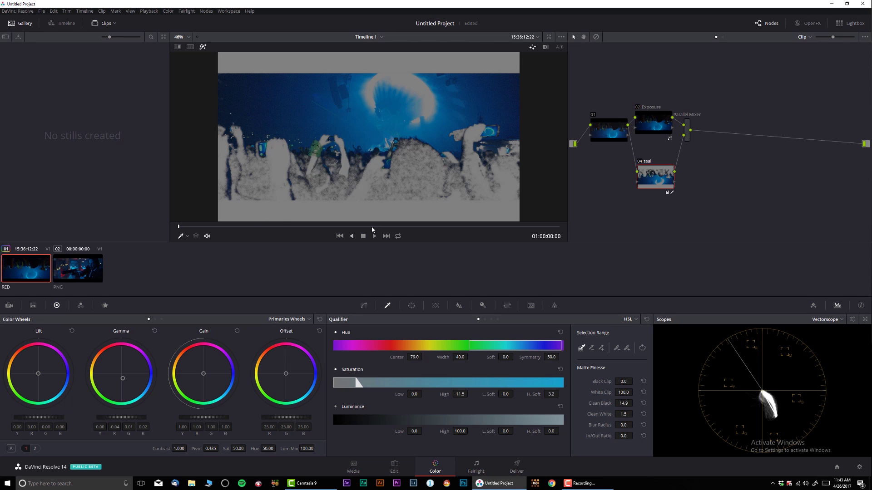
Add parallel node 05 keyed on saturation only: low 13.4, L.Soft 5.5, Clean White 8.3
{"action": "key", "text": "alt+p"}
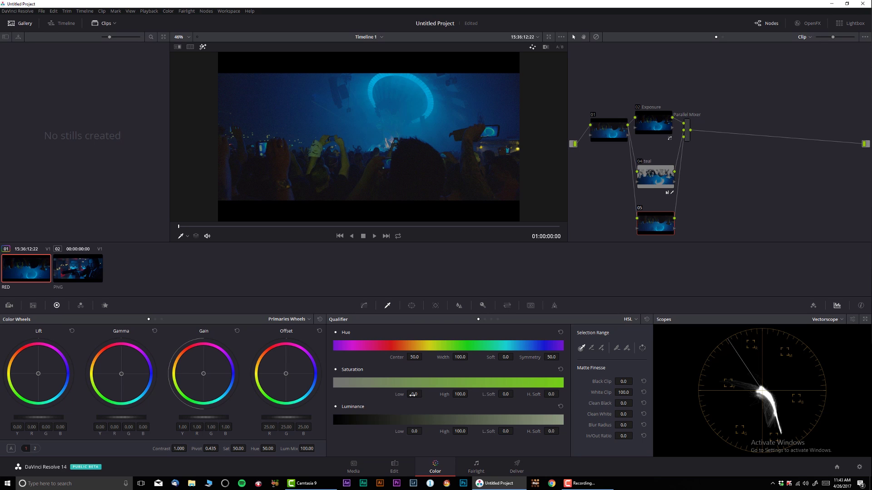
{"action": "left_click_drag", "start_coordinate": [414, 395], "coordinate": [413, 338]}
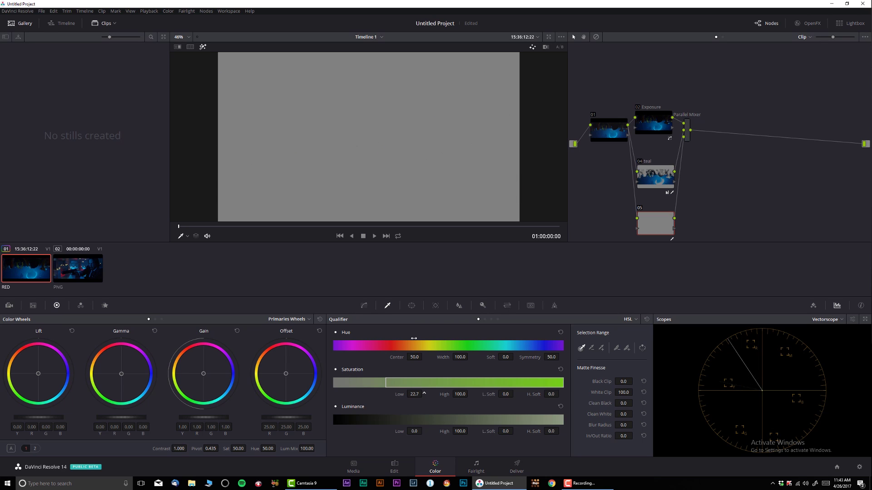
{"action": "left_click", "coordinate": [336, 333]}
{"action": "left_click", "coordinate": [336, 407]}
{"action": "left_click_drag", "start_coordinate": [414, 394], "coordinate": [414, 415]}
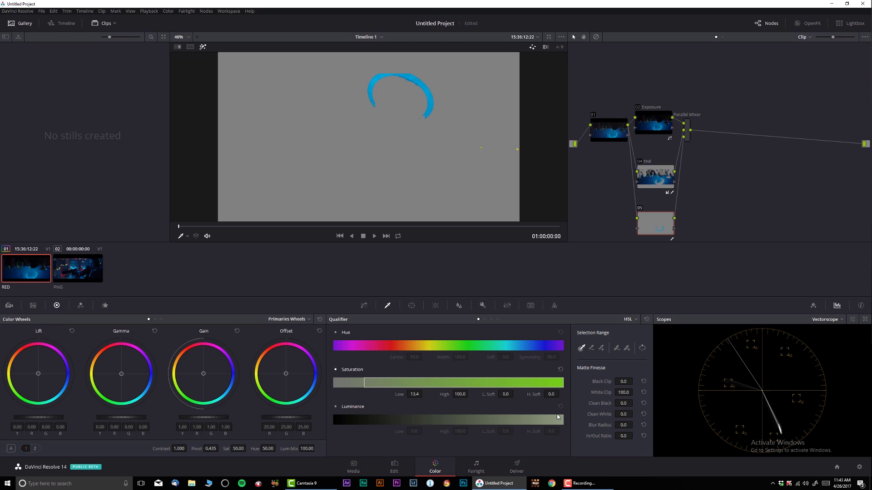
{"action": "left_click_drag", "start_coordinate": [505, 394], "coordinate": [547, 394]}
{"action": "left_click_drag", "start_coordinate": [635, 413], "coordinate": [622, 416]}
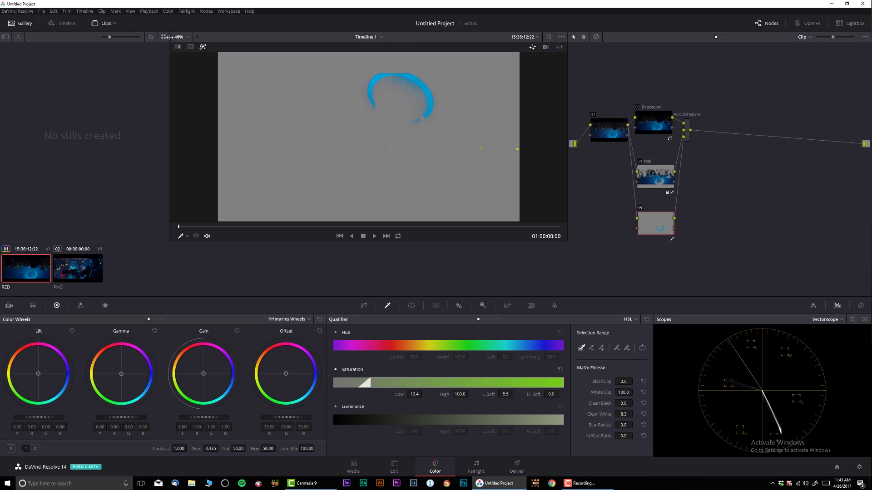
Check the John Wick reference, then nudge node 05's midtone colour balance slightly
{"action": "left_click", "coordinate": [77, 266]}
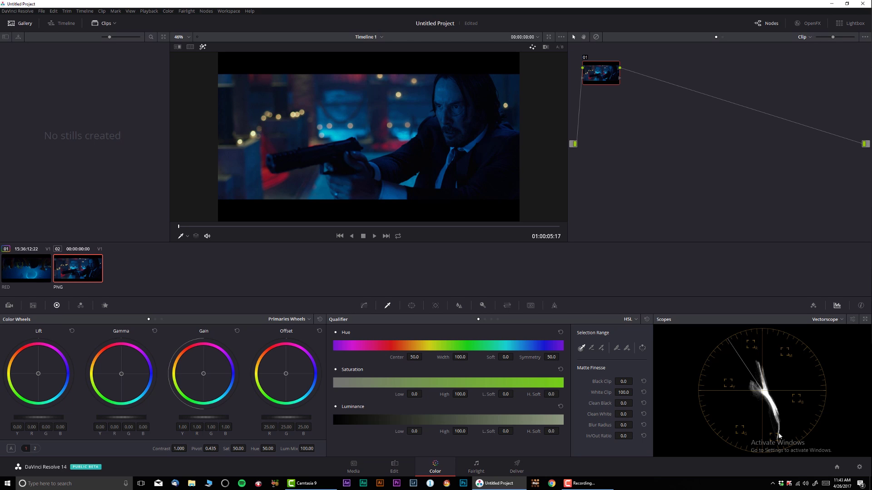
{"action": "left_click", "coordinate": [45, 272]}
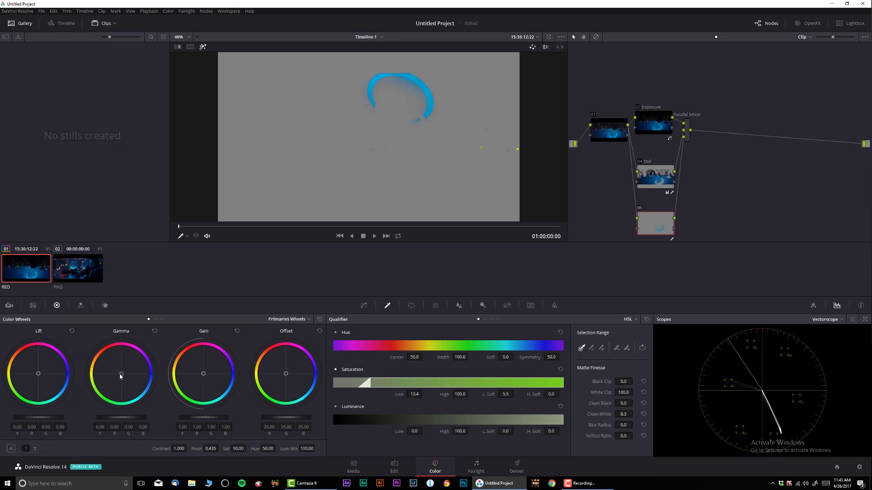
{"action": "left_click_drag", "start_coordinate": [120, 375], "coordinate": [123, 372]}
Reset node 05's midtone balance and set Temperature 460 and Tint -96.5 on the keyed areas
{"action": "left_click", "coordinate": [155, 331]}
{"action": "left_click", "coordinate": [34, 448]}
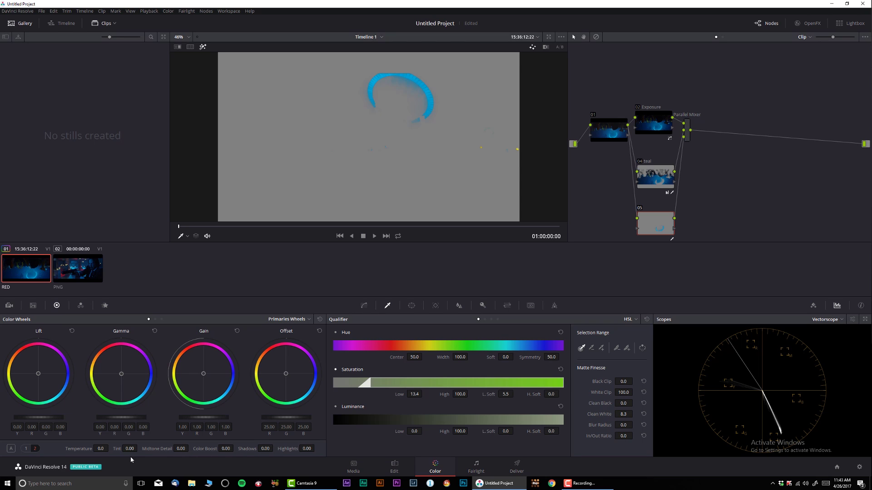
{"action": "left_click_drag", "start_coordinate": [139, 447], "coordinate": [139, 449]}
{"action": "left_click", "coordinate": [26, 448]}
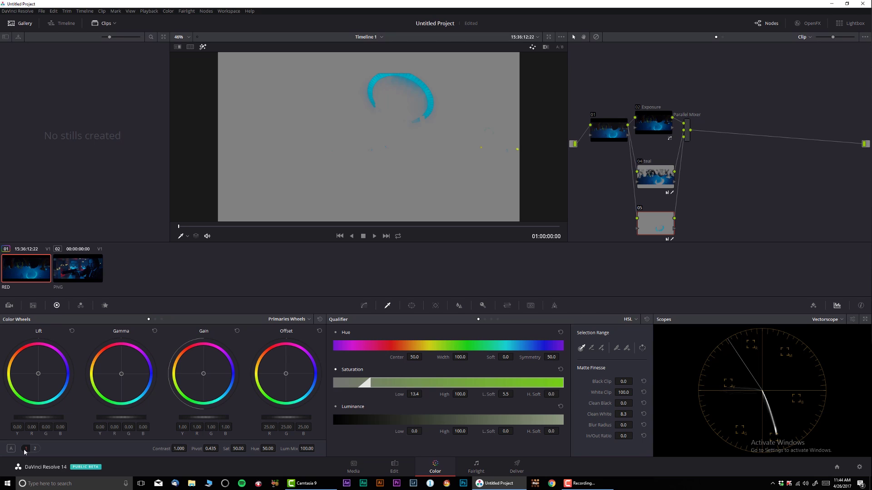
{"action": "left_click_drag", "start_coordinate": [248, 448], "coordinate": [247, 448]}
{"action": "left_click", "coordinate": [35, 448]}
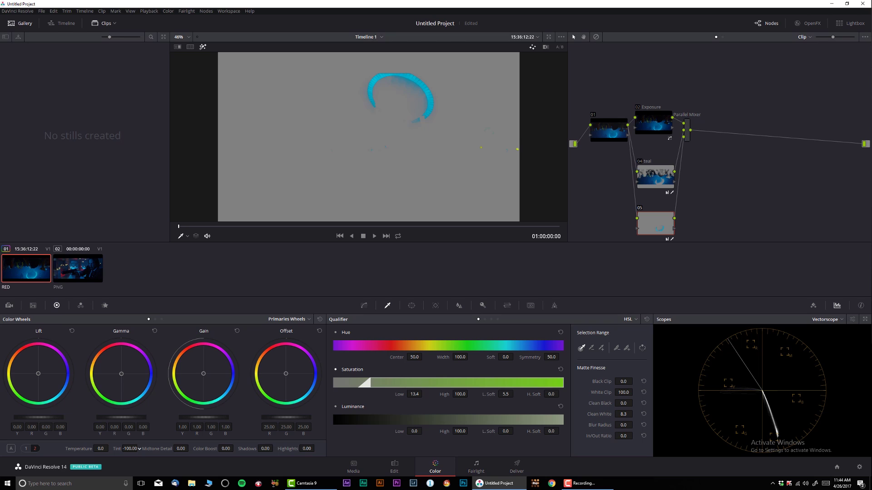
{"action": "left_click_drag", "start_coordinate": [139, 449], "coordinate": [111, 448]}
Show the full-colour grade and flip between it and the John Wick reference, ending on the reference
{"action": "left_click", "coordinate": [203, 47]}
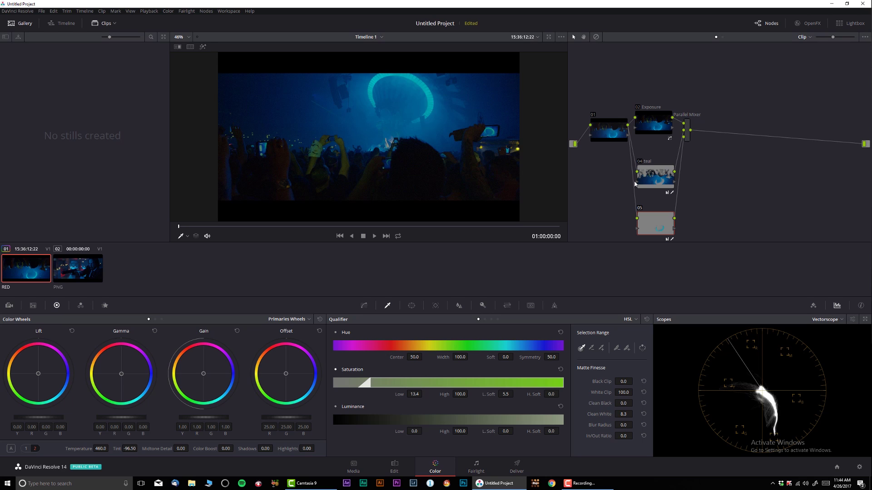
{"action": "left_click", "coordinate": [90, 272]}
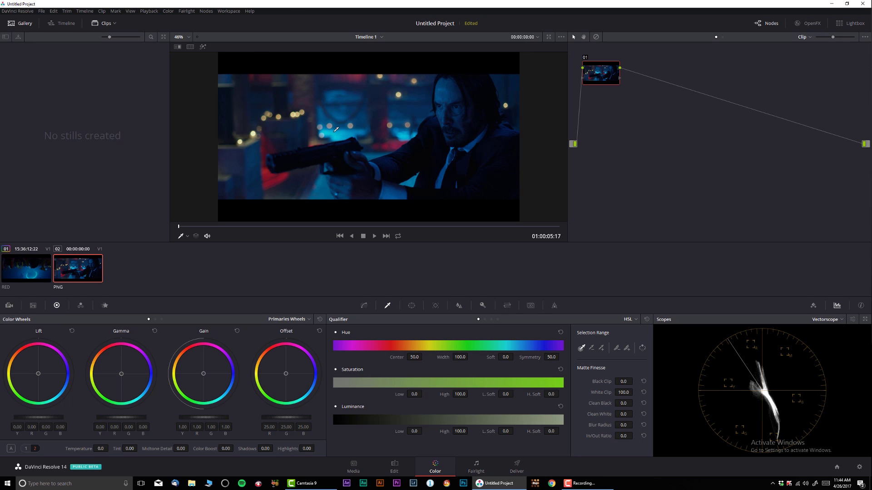
{"action": "left_click", "coordinate": [27, 275]}
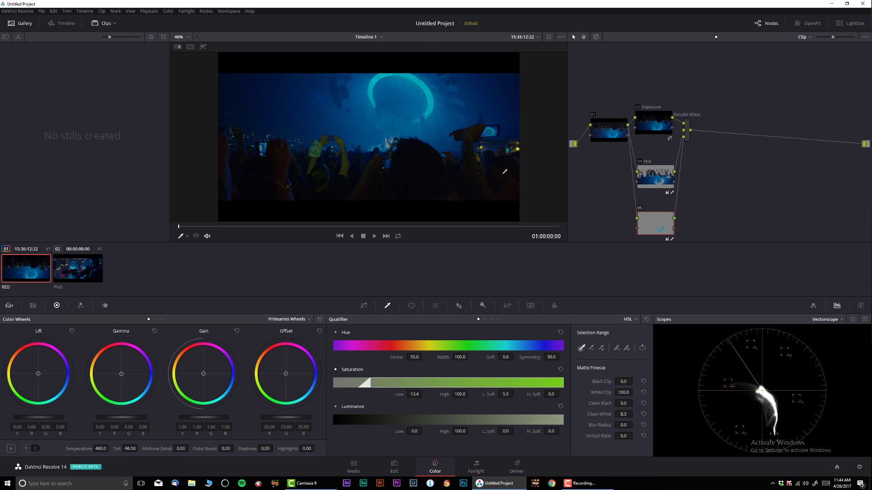
{"action": "left_click", "coordinate": [101, 262]}
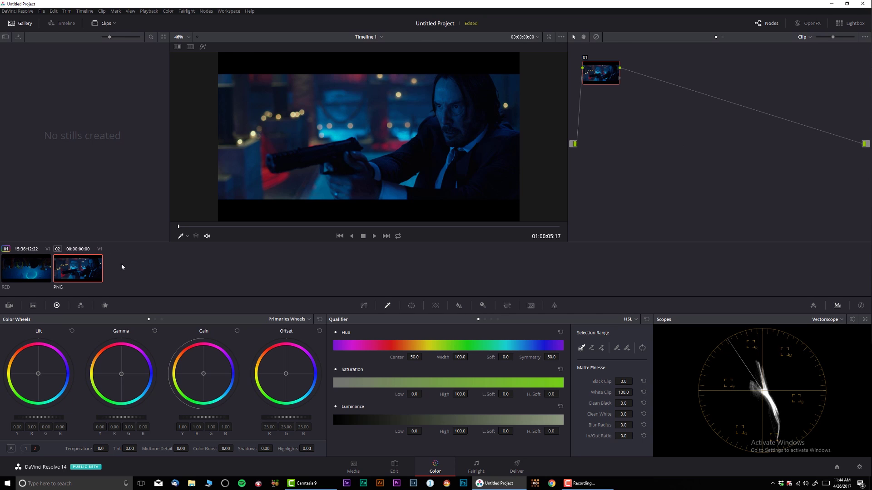
{"action": "left_click", "coordinate": [36, 271]}
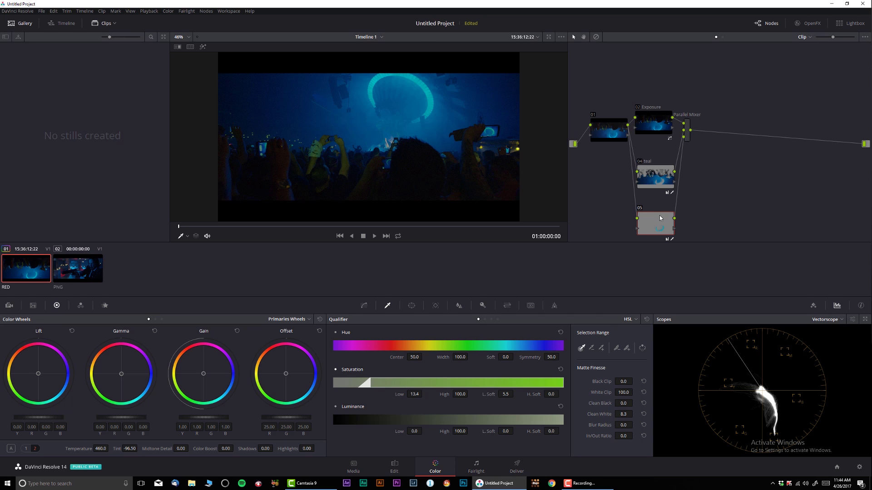
{"action": "left_click", "coordinate": [93, 271]}
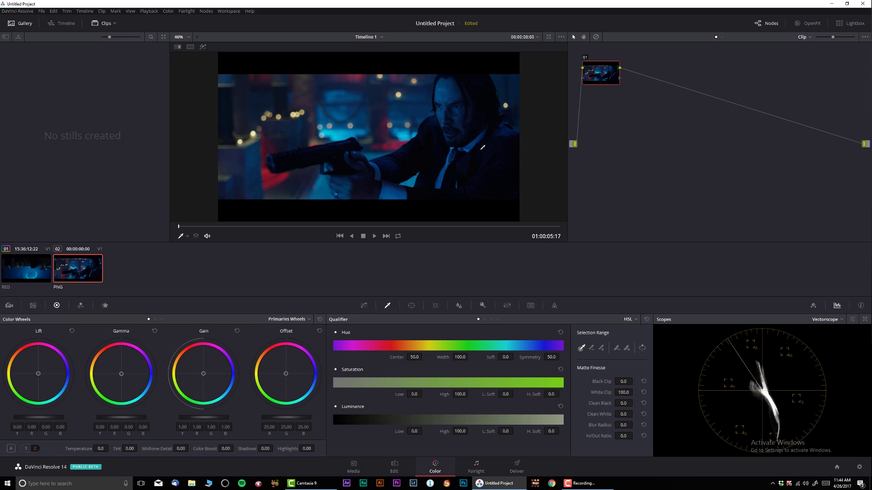
On the RED clip, move the Exposure, teal and 05 nodes up to tidy the tree
{"action": "left_click", "coordinate": [20, 274]}
{"action": "left_click_drag", "start_coordinate": [657, 127], "coordinate": [654, 107]}
{"action": "left_click_drag", "start_coordinate": [655, 177], "coordinate": [654, 152]}
{"action": "left_click_drag", "start_coordinate": [654, 221], "coordinate": [655, 188]}
Label node 05 'sat wheel', add node 06 after it, and adjust its saturation upper limit
{"action": "right_click", "coordinate": [661, 195]}
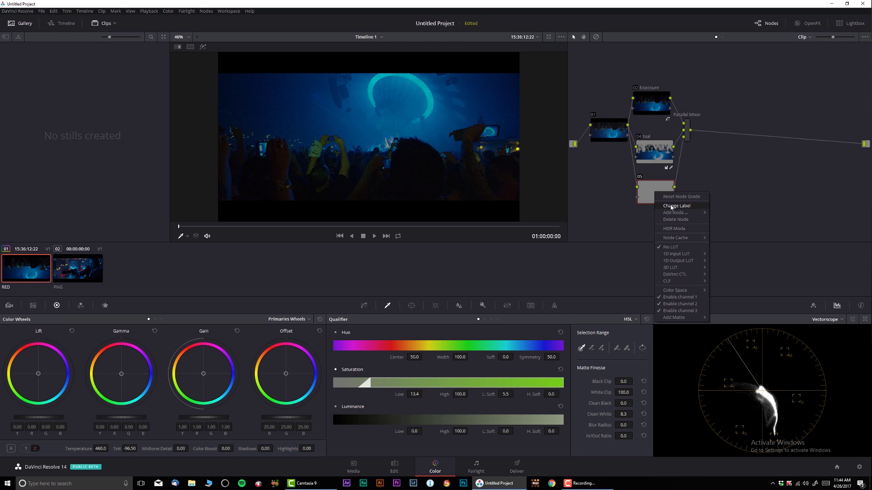
{"action": "left_click", "coordinate": [672, 207]}
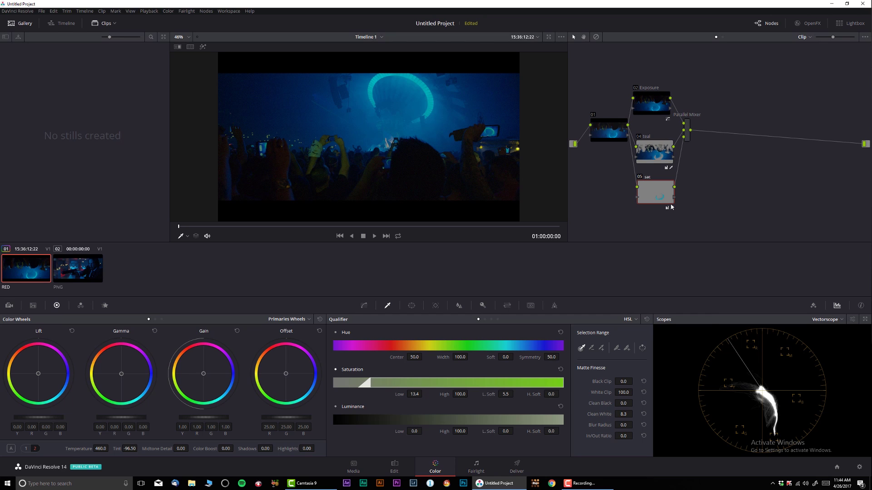
{"action": "type", "text": "sat wheel"}
{"action": "key", "text": "alt+s"}
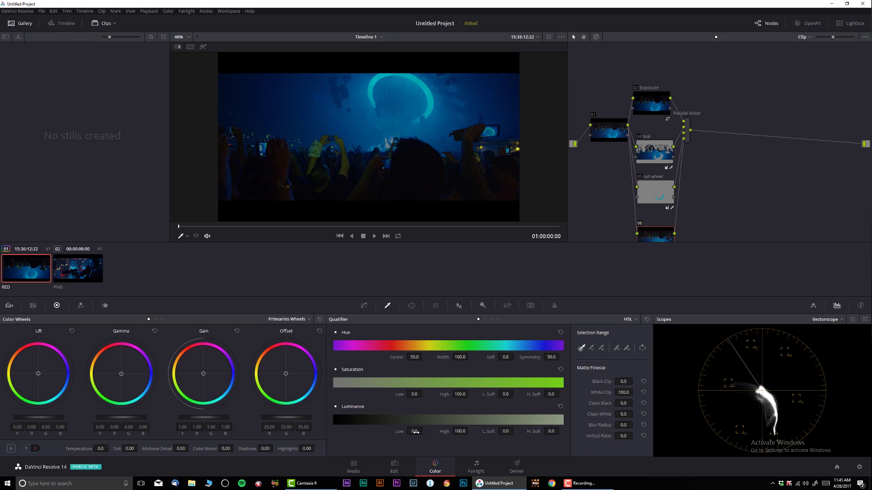
{"action": "left_click", "coordinate": [203, 47]}
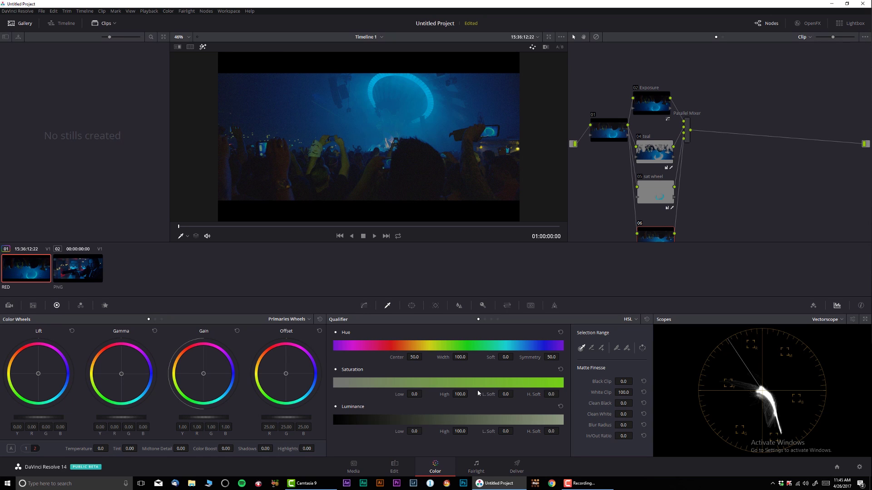
{"action": "mouse_move", "coordinate": [471, 394]}
{"action": "left_mouse_down"}
{"action": "mouse_move", "coordinate": [432, 394]}
{"action": "mouse_move", "coordinate": [468, 394]}
{"action": "left_mouse_up"}
Reset node 06's qualifier to a luminance key: high 52.6, high soft 4.5, clean black 4.4, clean white 12.7
{"action": "left_click", "coordinate": [646, 322]}
{"action": "left_click", "coordinate": [491, 319]}
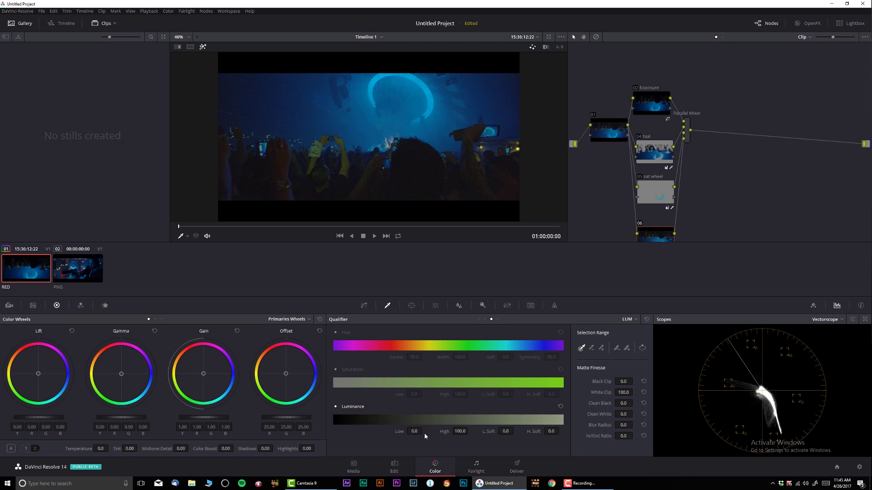
{"action": "left_click_drag", "start_coordinate": [473, 431], "coordinate": [470, 430]}
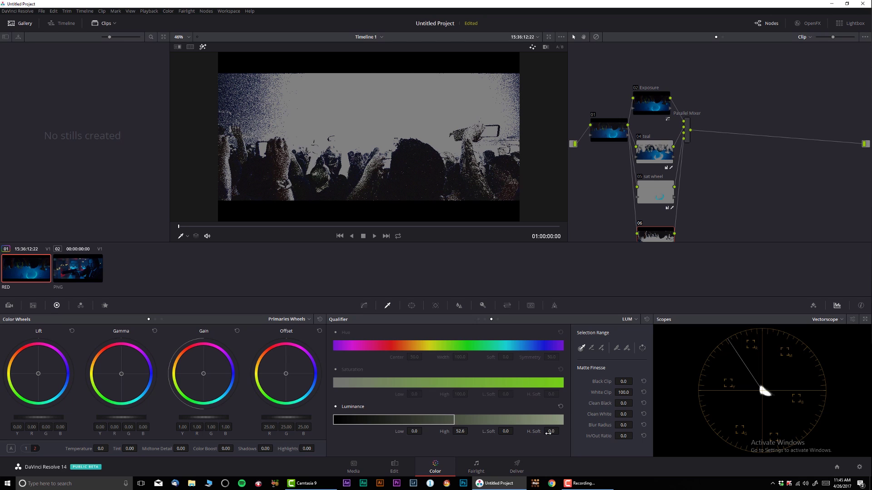
{"action": "left_click_drag", "start_coordinate": [551, 431], "coordinate": [555, 431]}
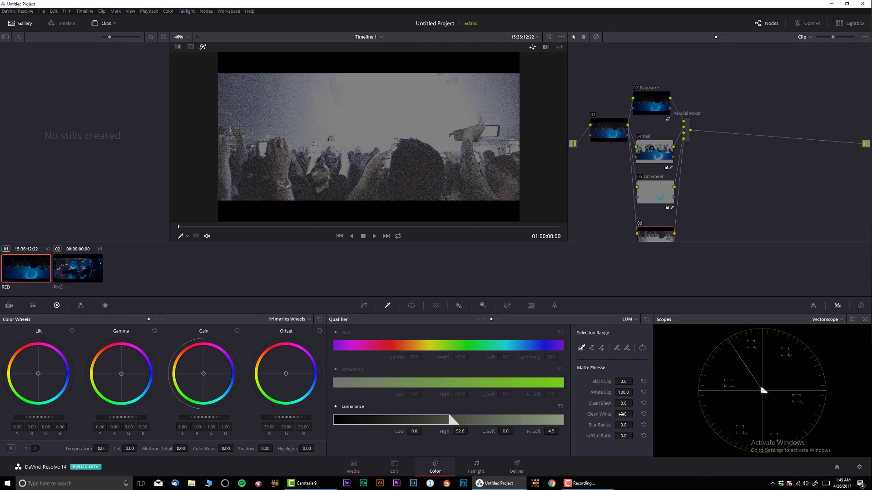
{"action": "left_click_drag", "start_coordinate": [634, 413], "coordinate": [634, 413]}
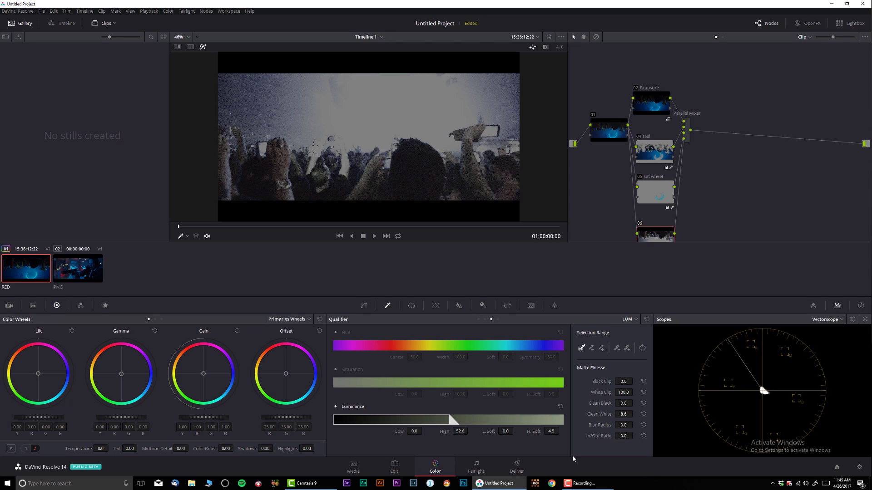
{"action": "left_click_drag", "start_coordinate": [625, 414], "coordinate": [634, 403]}
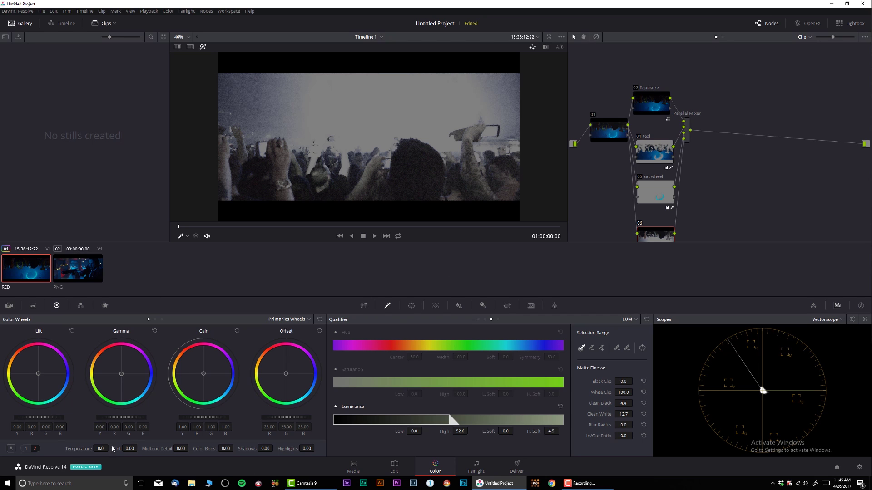
Show the RGB parade scope, raise node 06's contrast to 1.514, and turn off Highlight
{"action": "left_click", "coordinate": [26, 448]}
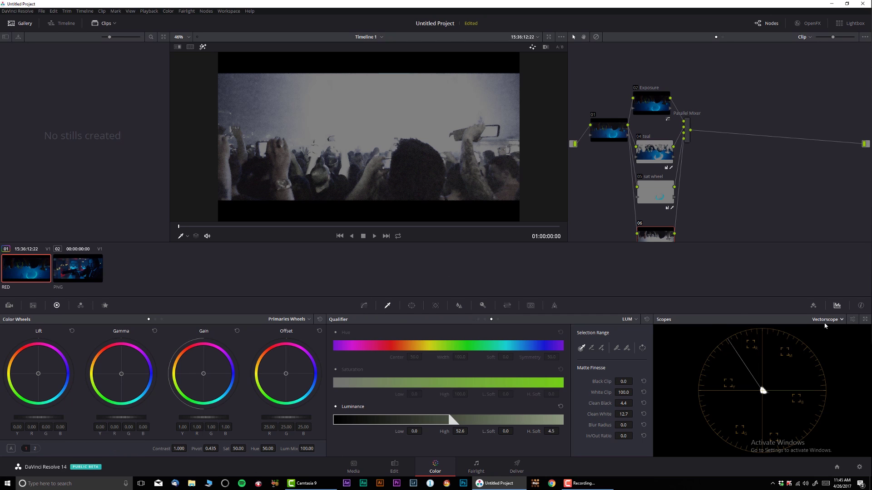
{"action": "left_click", "coordinate": [831, 320]}
{"action": "left_click", "coordinate": [822, 331]}
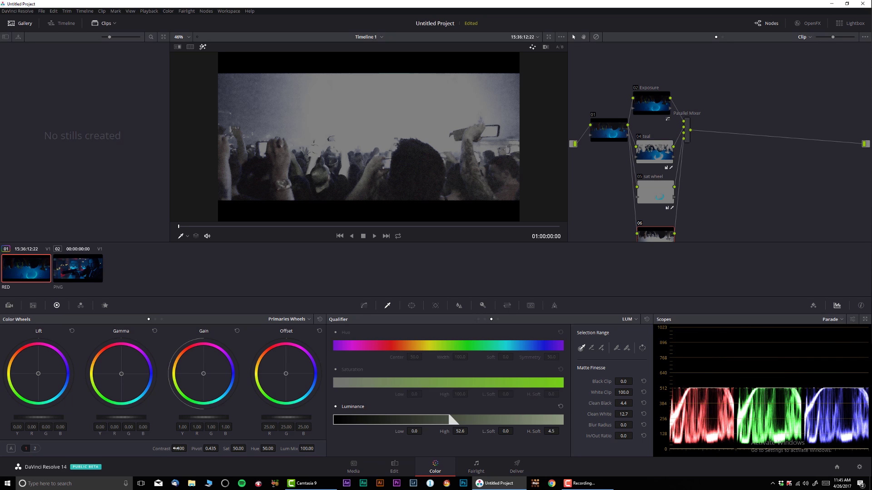
{"action": "left_click_drag", "start_coordinate": [188, 448], "coordinate": [171, 449]}
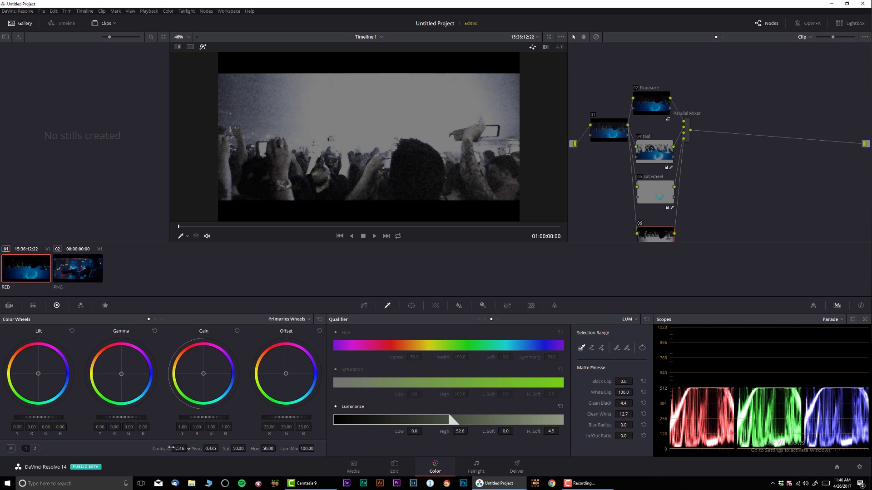
{"action": "left_click", "coordinate": [203, 47]}
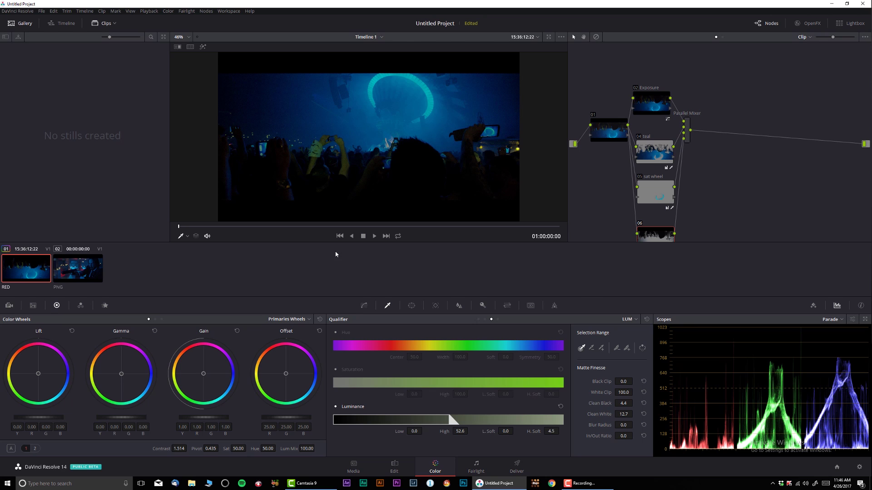
{"action": "left_click", "coordinate": [83, 271]}
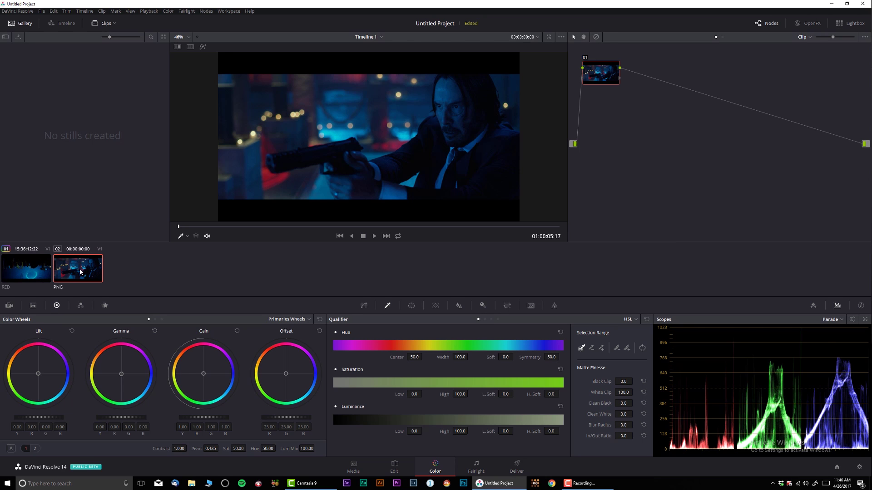
{"action": "left_click", "coordinate": [37, 273]}
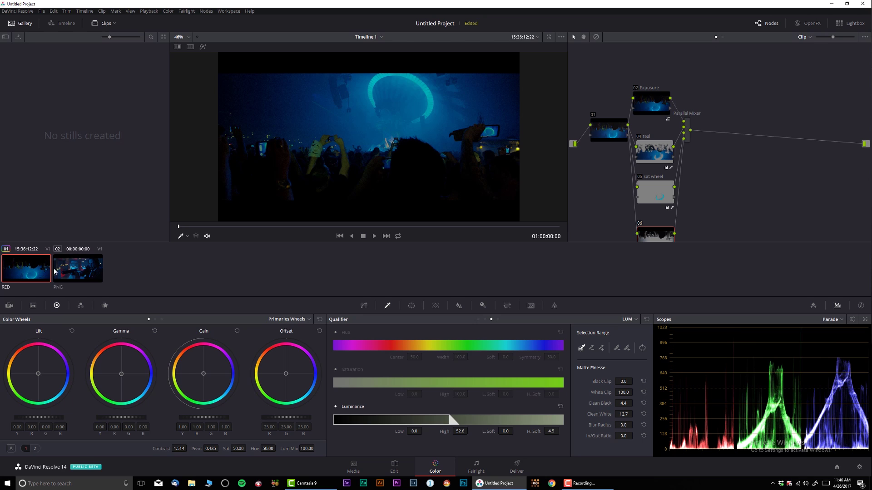
{"action": "left_click", "coordinate": [78, 274]}
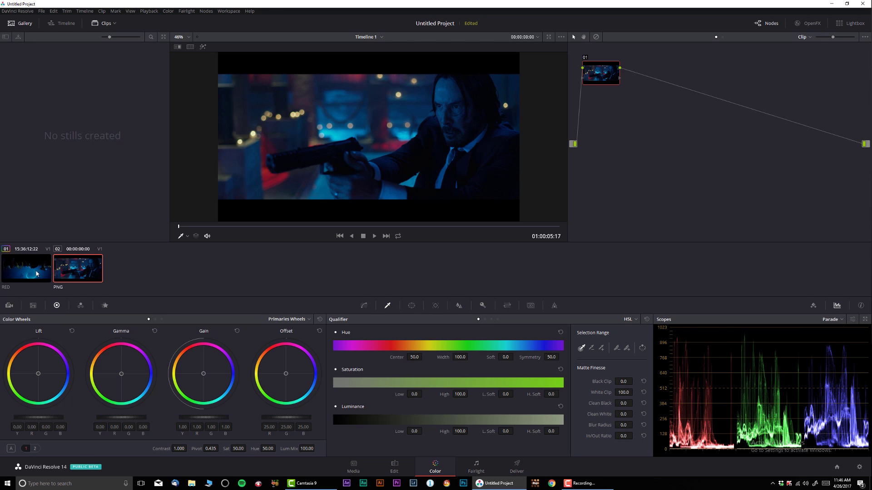
{"action": "left_click", "coordinate": [37, 273]}
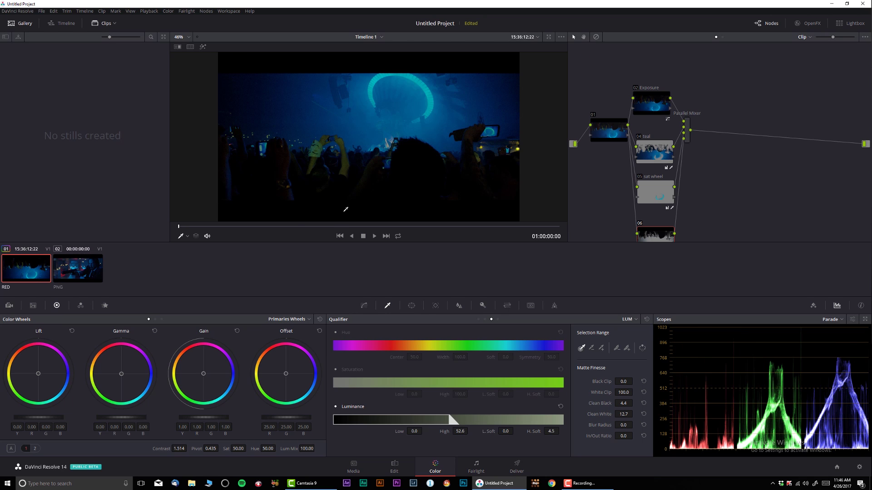
{"action": "left_click_drag", "start_coordinate": [315, 227], "coordinate": [186, 227]}
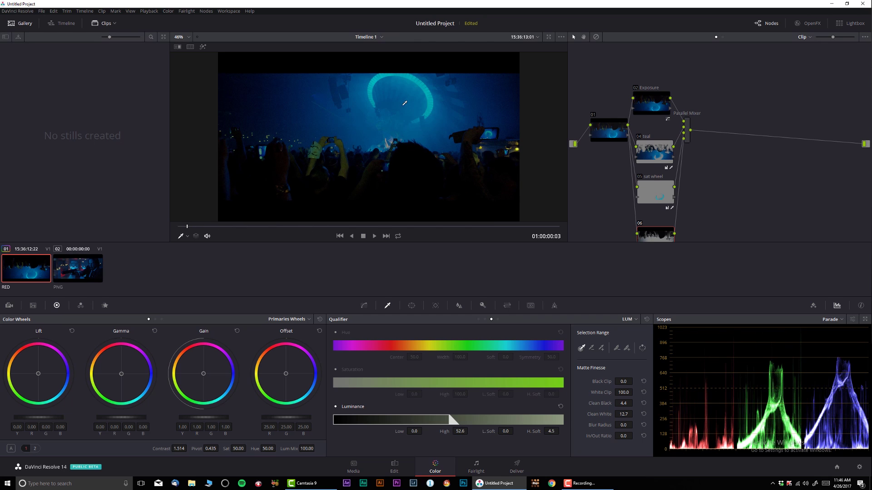
{"action": "left_click", "coordinate": [74, 273]}
{"action": "left_click", "coordinate": [27, 266]}
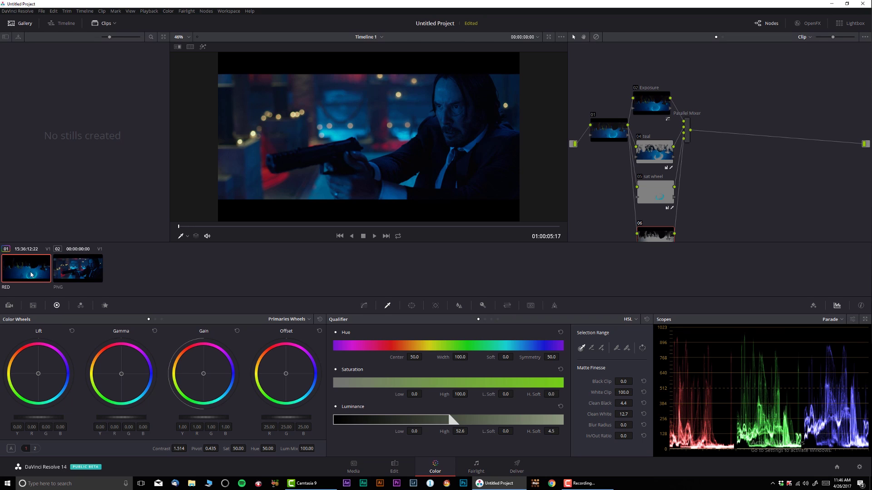
Zoom into the viewer, then scrub and pan the clip to inspect the noise
{"action": "scroll", "coordinate": [430, 143], "scroll_direction": "up", "scroll_amount": 8}
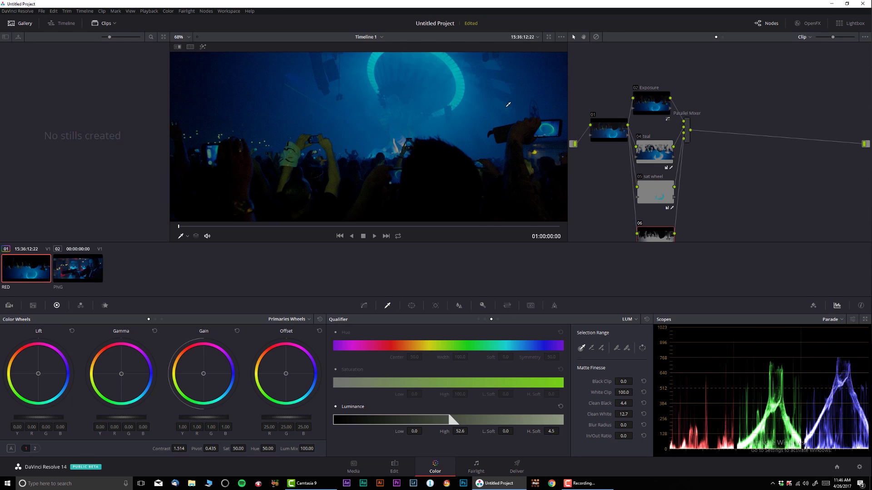
{"action": "scroll", "coordinate": [430, 143], "scroll_direction": "up", "scroll_amount": 4}
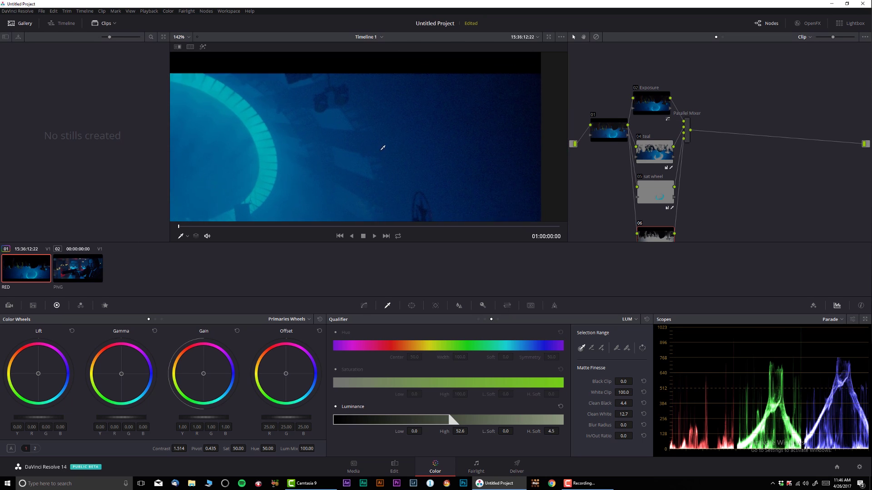
{"action": "left_click_drag", "start_coordinate": [215, 227], "coordinate": [183, 232]}
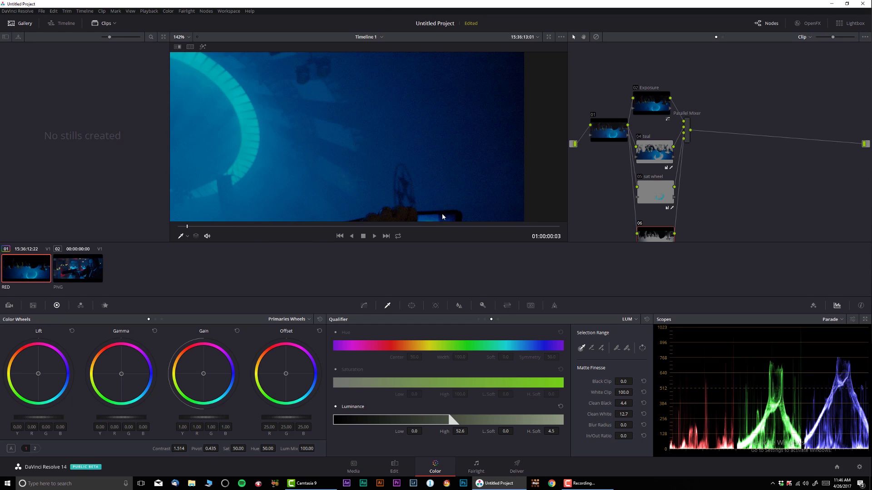
{"action": "scroll", "coordinate": [535, 123], "scroll_direction": "up", "scroll_amount": 5}
{"action": "left_click_drag", "start_coordinate": [423, 143], "coordinate": [377, 139]}
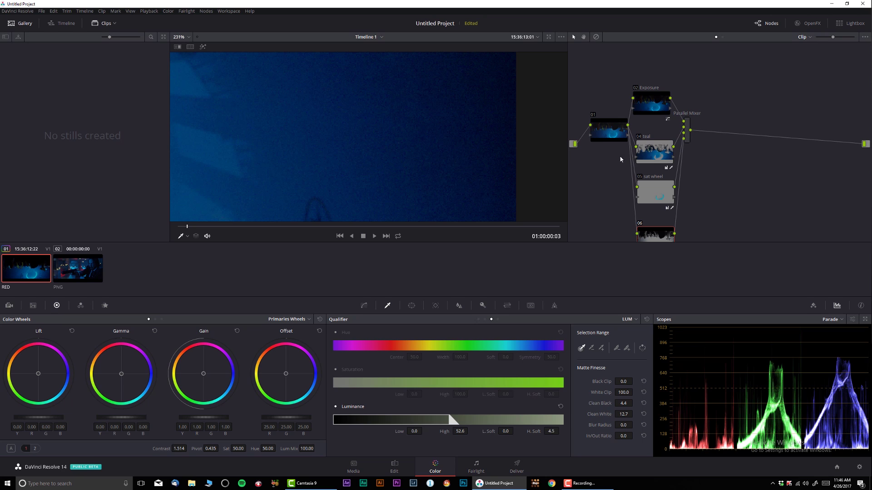
Return to the first frame, then move node 01 lower in the graph and select it
{"action": "mouse_move", "coordinate": [191, 228]}
{"action": "left_mouse_down"}
{"action": "mouse_move", "coordinate": [200, 228]}
{"action": "mouse_move", "coordinate": [178, 230]}
{"action": "left_mouse_up"}
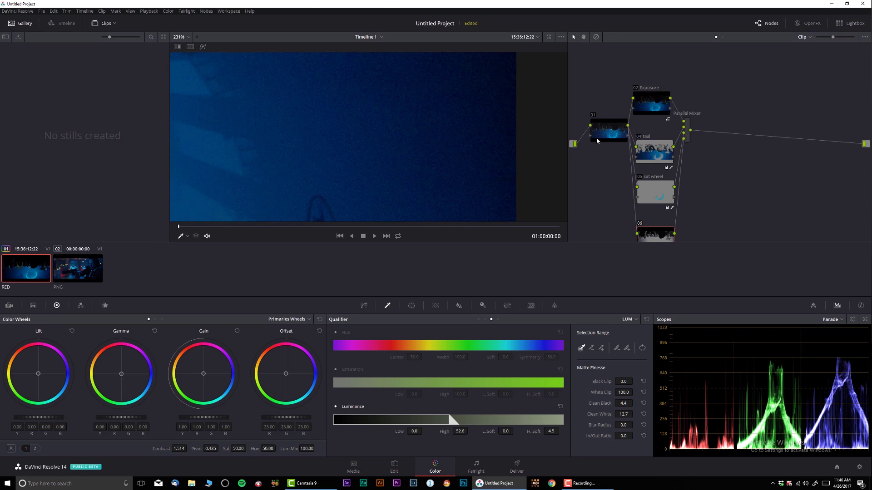
{"action": "left_click_drag", "start_coordinate": [605, 133], "coordinate": [597, 169]}
{"action": "left_click", "coordinate": [597, 168]}
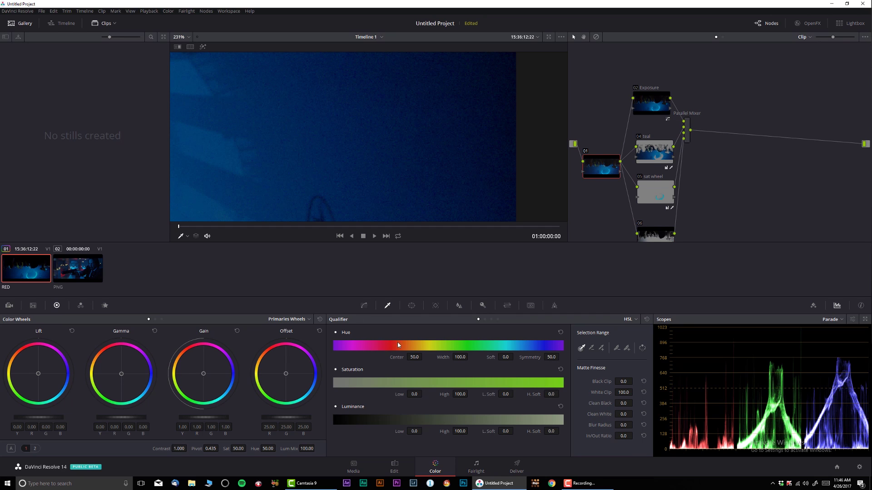
In Motion Effects, set node 01's spatial NR thresholds to luma 2.6 and chroma 9.4
{"action": "left_click", "coordinate": [104, 305]}
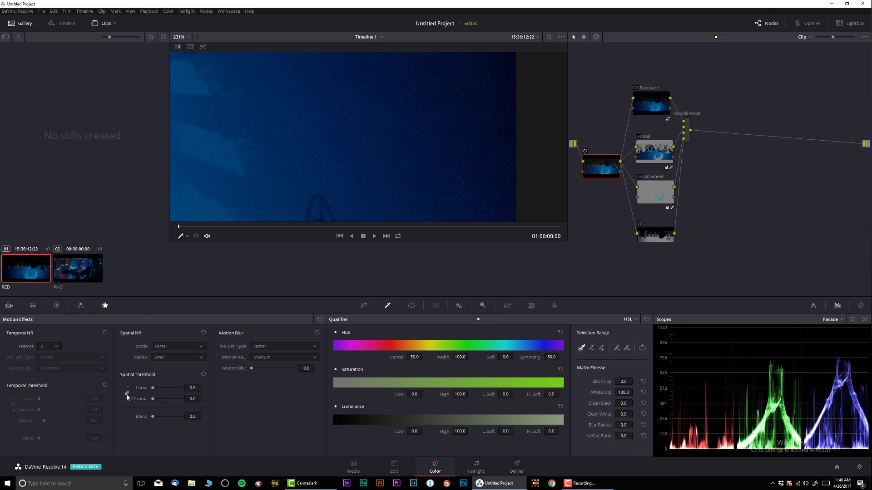
{"action": "mouse_move", "coordinate": [193, 387]}
{"action": "left_mouse_down"}
{"action": "mouse_move", "coordinate": [203, 387]}
{"action": "mouse_move", "coordinate": [203, 398]}
{"action": "left_mouse_up"}
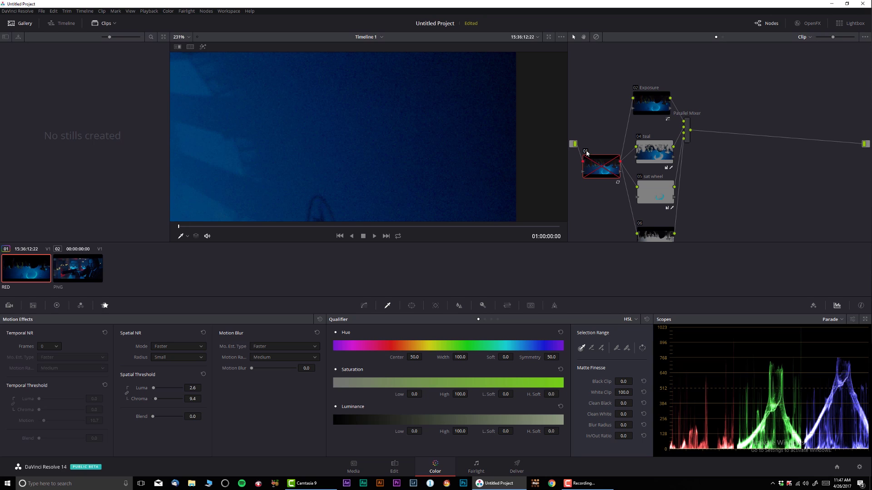
{"action": "scroll", "coordinate": [438, 123], "scroll_direction": "up", "scroll_amount": 4}
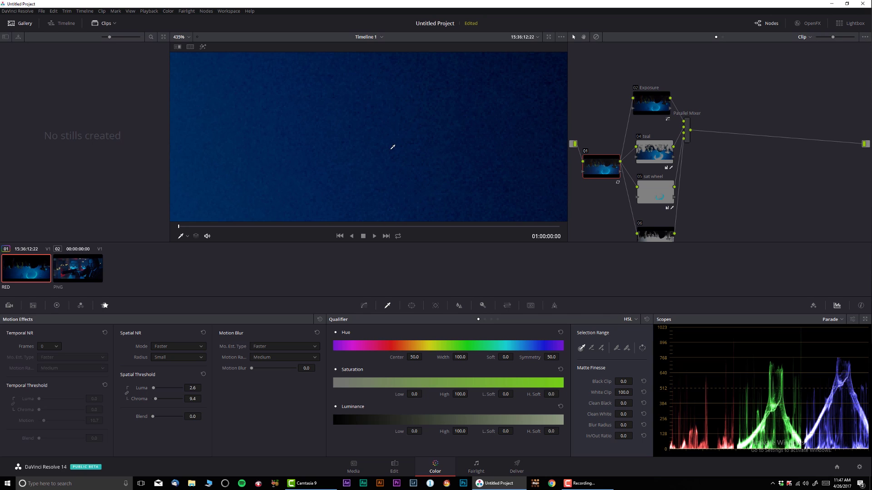
Set temporal NR to 5 frames and raise its thresholds to luma 8.6, chroma 16.8
{"action": "left_click", "coordinate": [53, 347]}
{"action": "left_click", "coordinate": [51, 395]}
{"action": "mouse_move", "coordinate": [91, 397]}
{"action": "left_mouse_down"}
{"action": "mouse_move", "coordinate": [105, 398]}
{"action": "mouse_move", "coordinate": [102, 410]}
{"action": "left_mouse_up"}
{"action": "scroll", "coordinate": [401, 165], "scroll_direction": "down", "scroll_amount": 4}
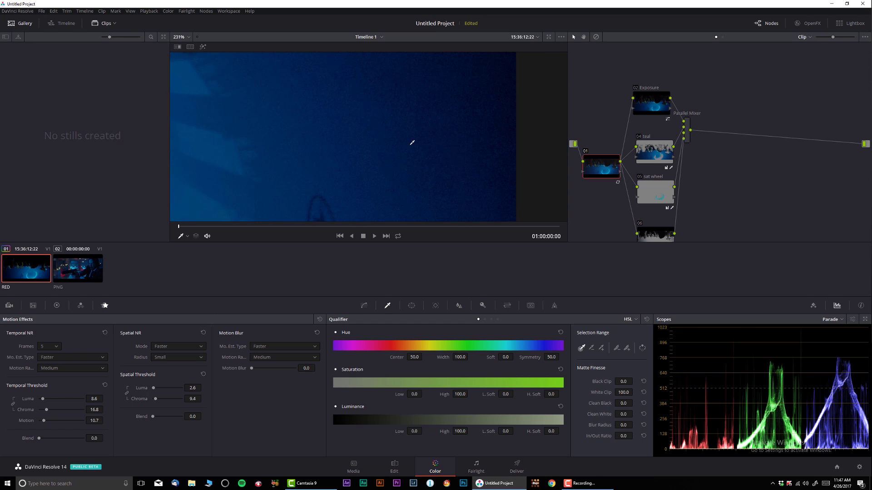
{"action": "scroll", "coordinate": [412, 142], "scroll_direction": "down", "scroll_amount": 3}
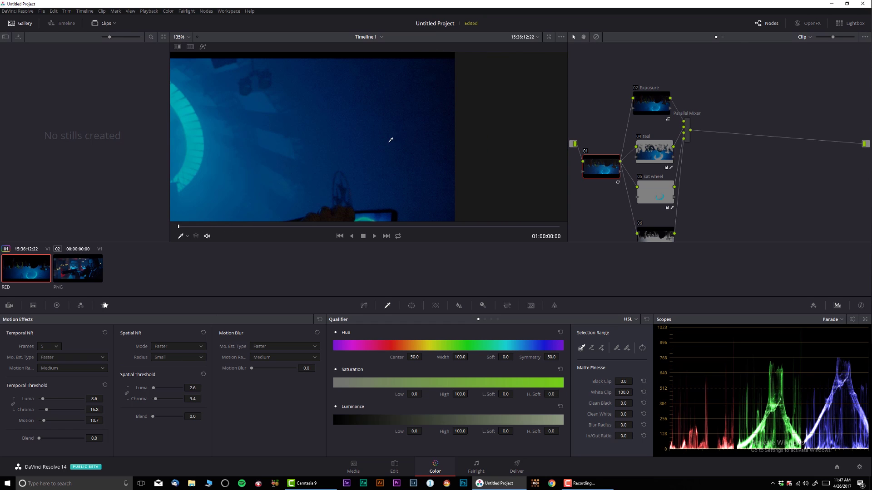
{"action": "scroll", "coordinate": [390, 140], "scroll_direction": "up", "scroll_amount": 3}
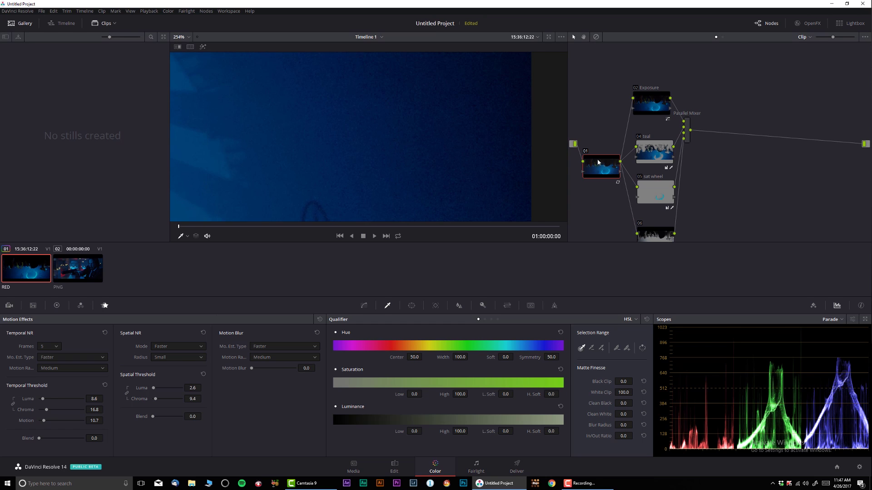
Reset node 01's grade to clear the noise reduction, then flip the picture in Sizing
{"action": "left_click", "coordinate": [168, 11]}
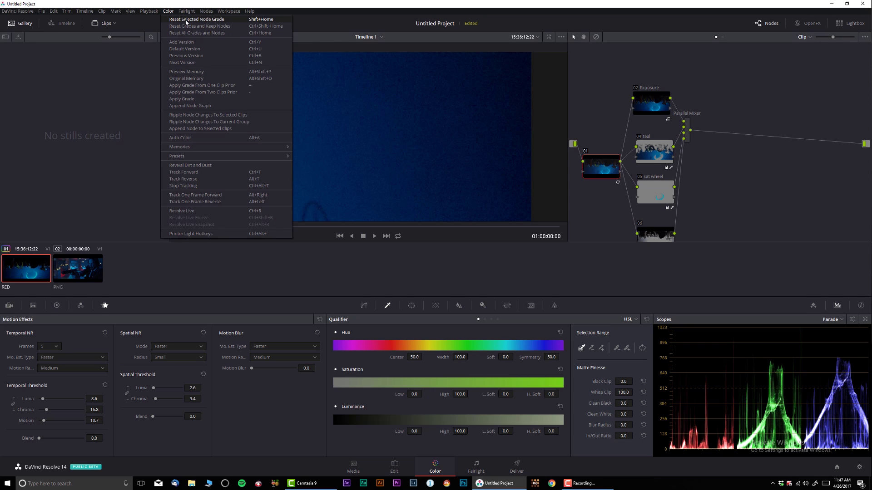
{"action": "left_click", "coordinate": [185, 21]}
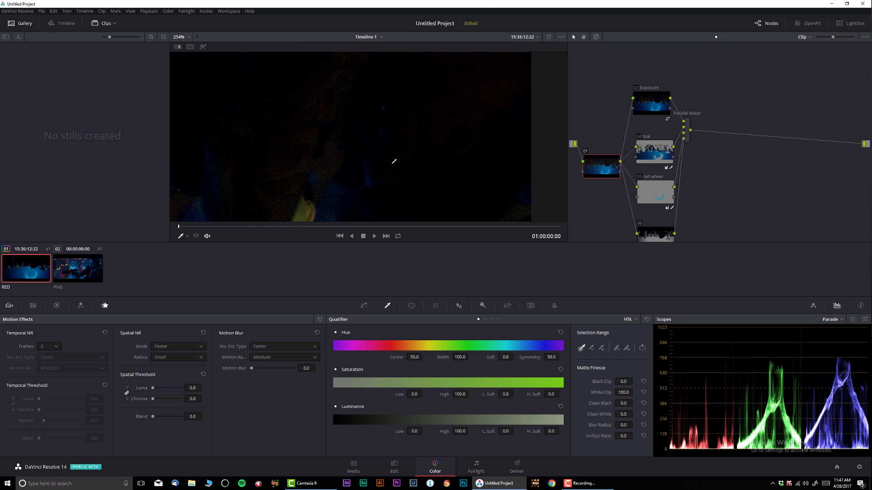
{"action": "left_click", "coordinate": [507, 305]}
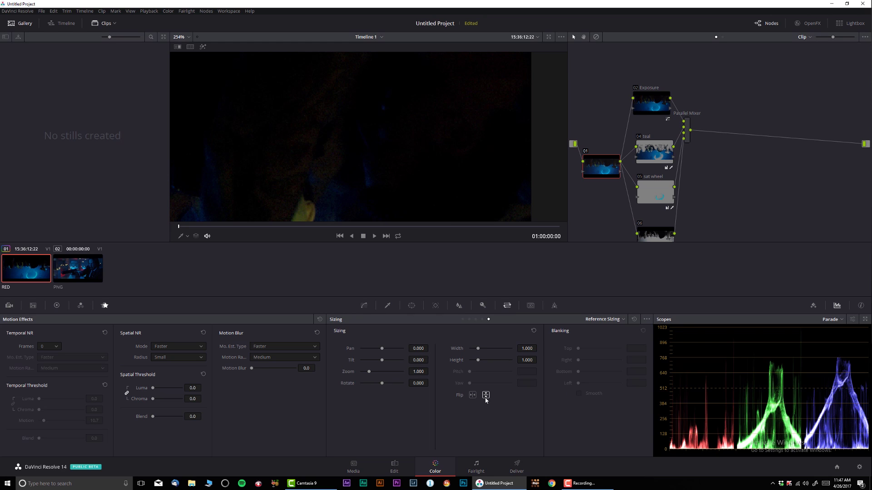
{"action": "scroll", "coordinate": [420, 145], "scroll_direction": "down", "scroll_amount": 3}
{"action": "scroll", "coordinate": [421, 144], "scroll_direction": "down", "scroll_amount": 3}
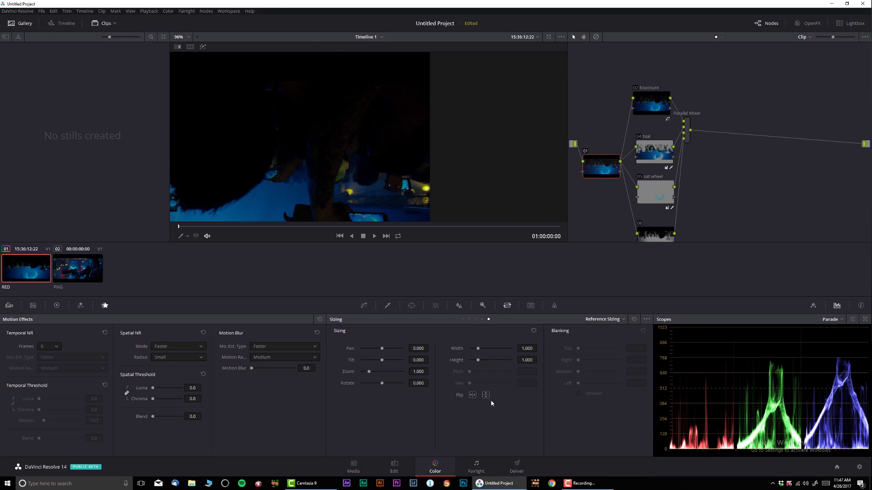
{"action": "left_click_drag", "start_coordinate": [593, 170], "coordinate": [593, 170]}
{"action": "left_click", "coordinate": [472, 395]}
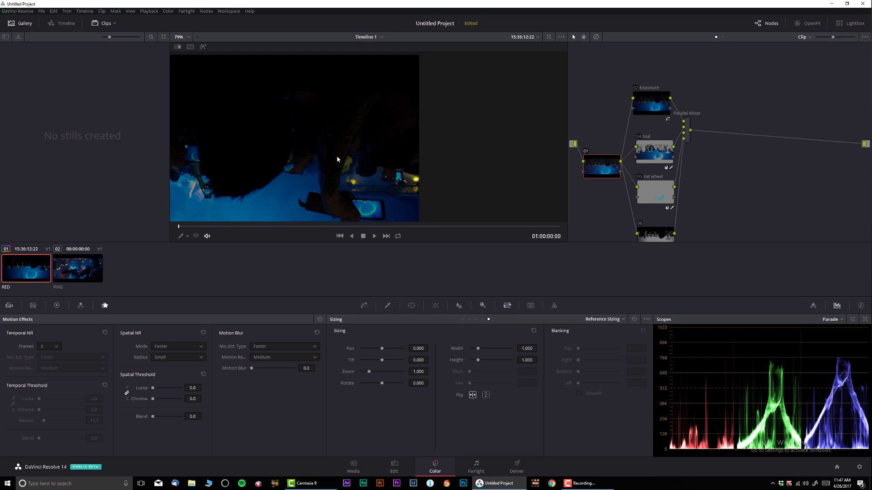
Add serial node 07 after the Parallel Mixer, flip the picture vertically and set rotation 3.050
{"action": "scroll", "coordinate": [338, 140], "scroll_direction": "down", "scroll_amount": 2}
{"action": "scroll", "coordinate": [420, 161], "scroll_direction": "down", "scroll_amount": 2}
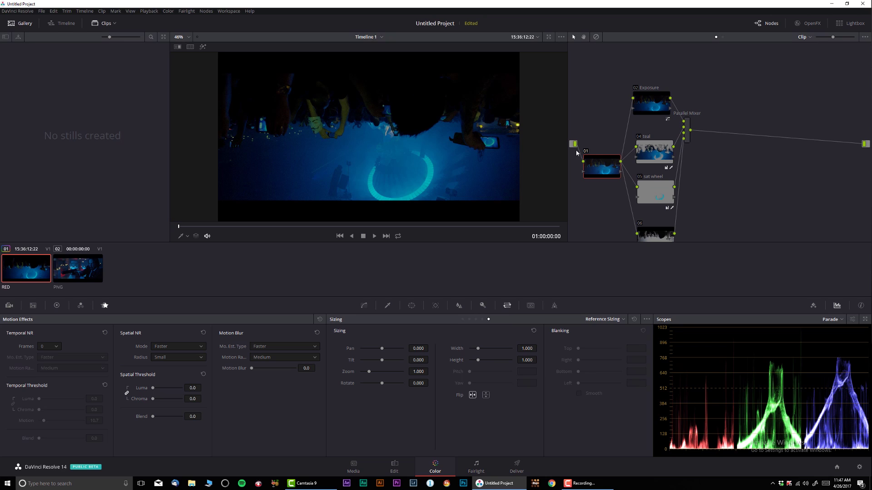
{"action": "left_click", "coordinate": [689, 135]}
{"action": "key", "text": "alt+s"}
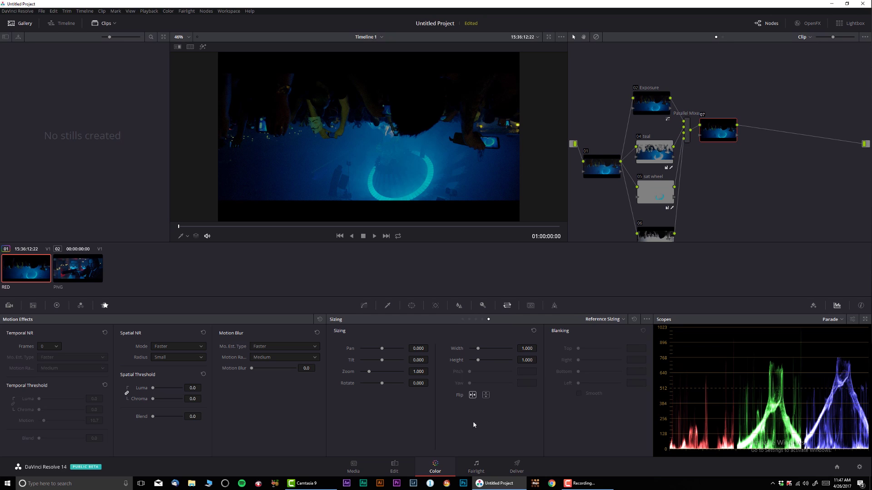
{"action": "left_click", "coordinate": [485, 396]}
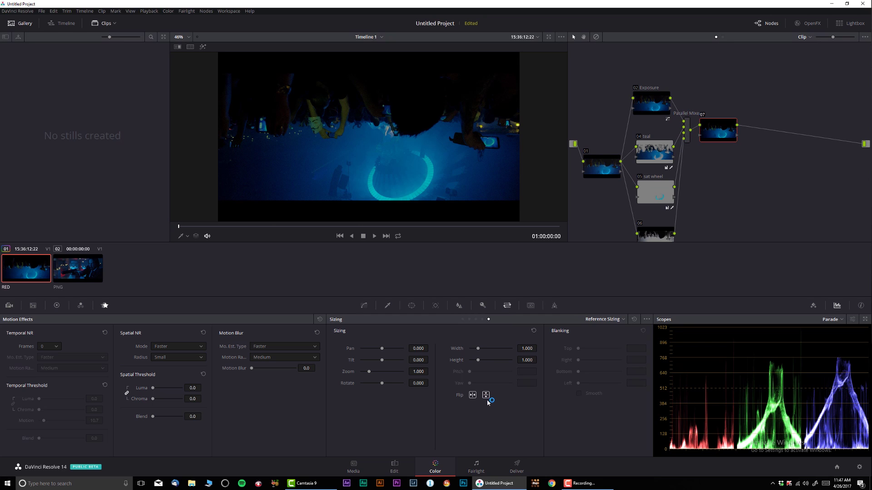
Change the viewer overlay mode, zoom the viewer and play the clip to review
{"action": "left_click", "coordinate": [188, 236]}
{"action": "left_click", "coordinate": [188, 236]}
{"action": "left_click", "coordinate": [188, 236]}
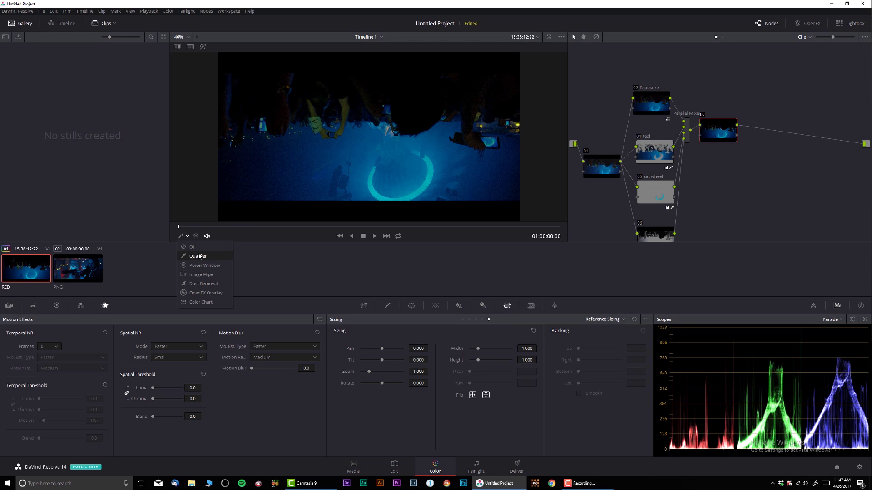
{"action": "left_click", "coordinate": [199, 256]}
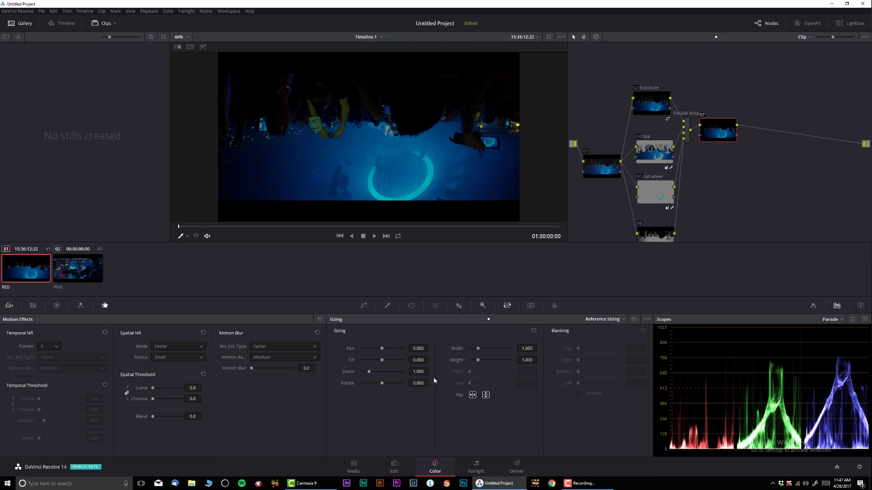
{"action": "scroll", "coordinate": [426, 383], "scroll_direction": "up", "scroll_amount": 1}
{"action": "scroll", "coordinate": [430, 383], "scroll_direction": "up", "scroll_amount": 9}
{"action": "key", "text": "space"}
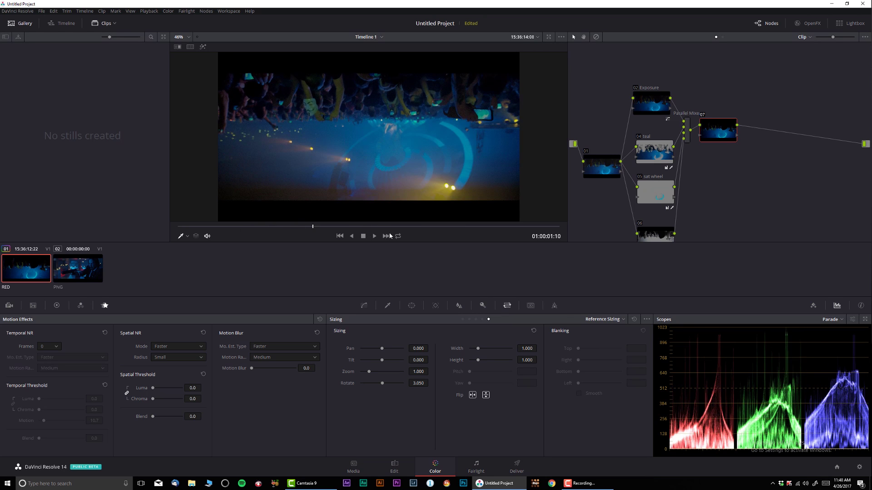
Delete node 07 from the graph, then reselect node 01 and zoom the viewer to check noise
{"action": "left_click", "coordinate": [244, 227]}
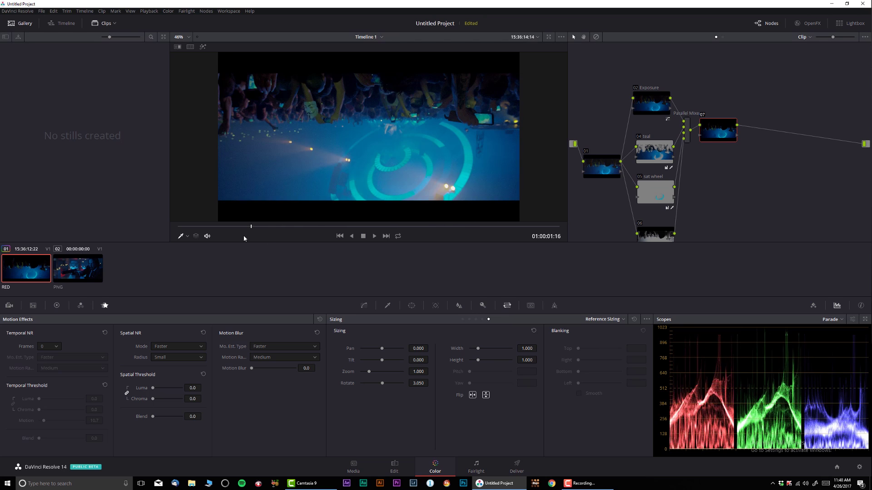
{"action": "left_click_drag", "start_coordinate": [717, 135], "coordinate": [724, 158]}
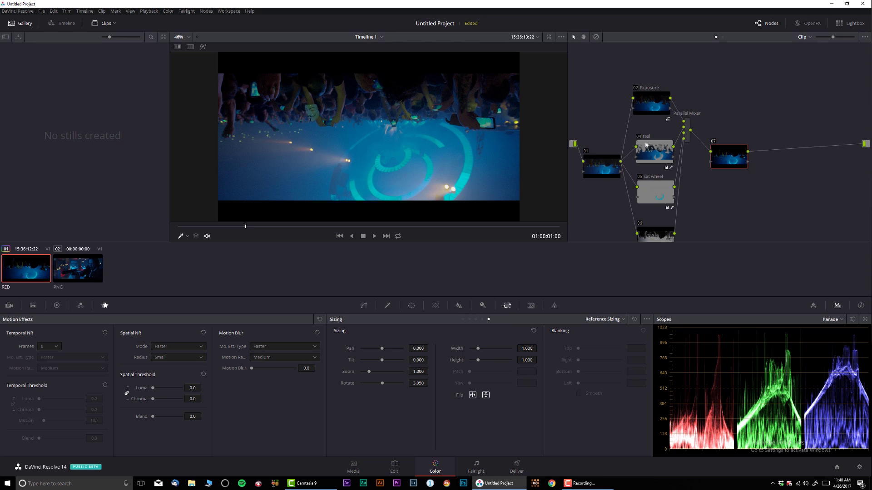
{"action": "left_click", "coordinate": [605, 167]}
{"action": "left_click", "coordinate": [724, 156]}
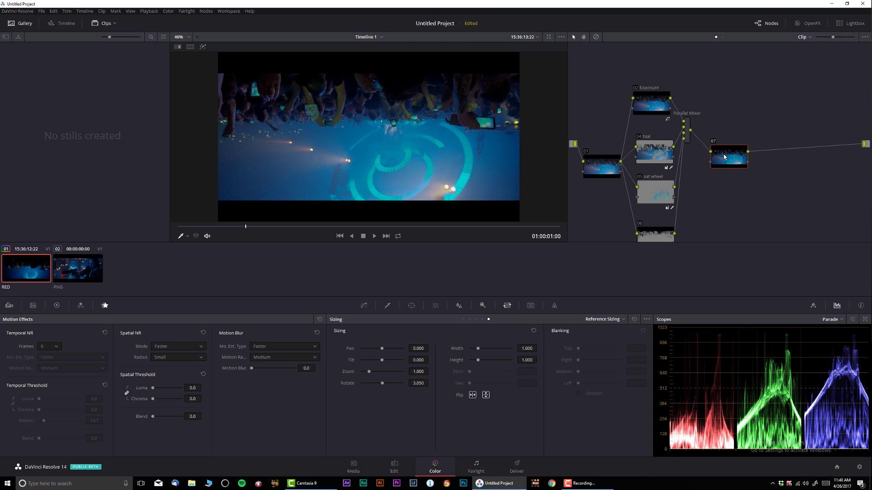
{"action": "key", "text": "Delete"}
{"action": "left_click", "coordinate": [601, 166]}
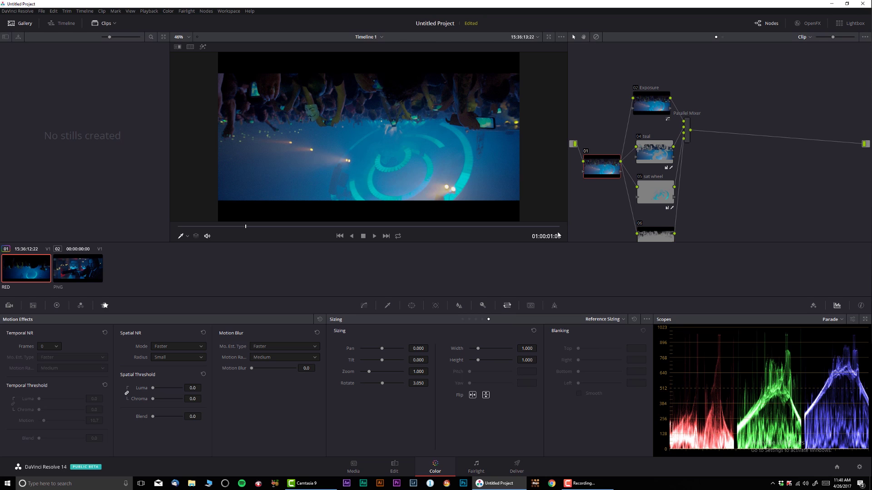
{"action": "scroll", "coordinate": [387, 164], "scroll_direction": "up", "scroll_amount": 5}
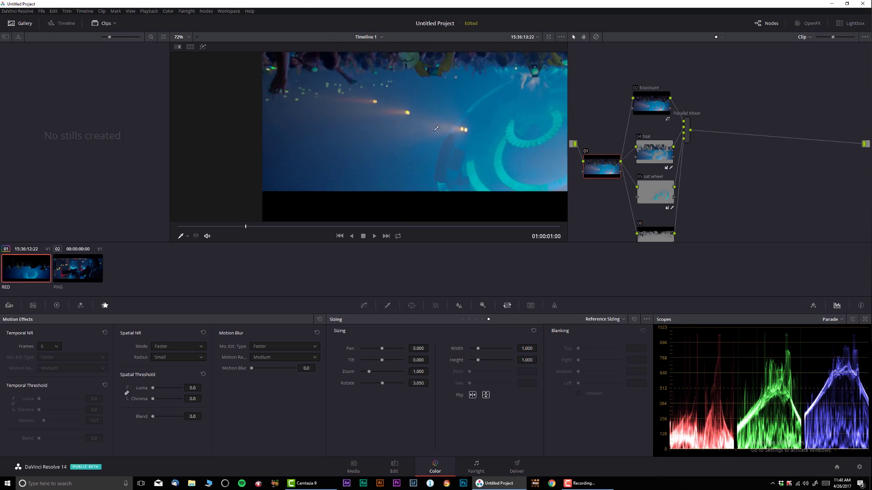
{"action": "scroll", "coordinate": [394, 143], "scroll_direction": "up", "scroll_amount": 4}
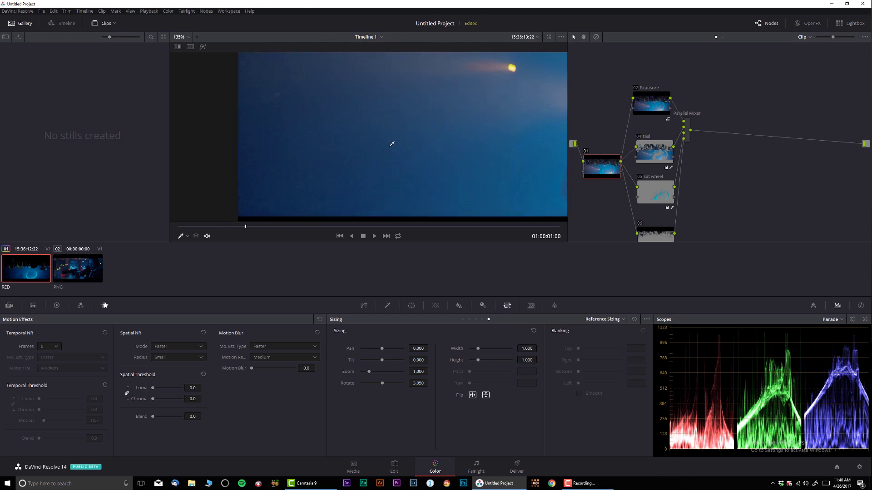
Drag Neat Video's Reduce Noise v4 from the OpenFX library onto node 01
{"action": "left_click", "coordinate": [809, 24]}
{"action": "scroll", "coordinate": [796, 170], "scroll_direction": "down", "scroll_amount": 3}
{"action": "scroll", "coordinate": [799, 170], "scroll_direction": "down", "scroll_amount": 1}
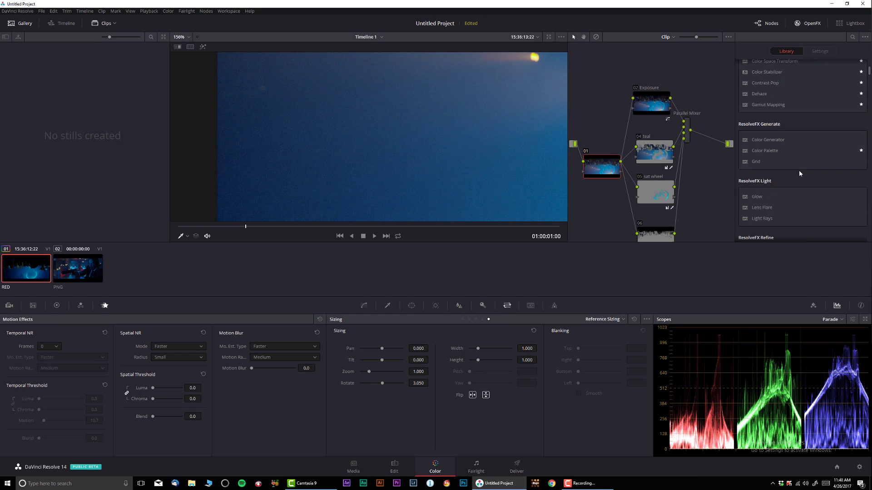
{"action": "scroll", "coordinate": [798, 174], "scroll_direction": "down", "scroll_amount": 8}
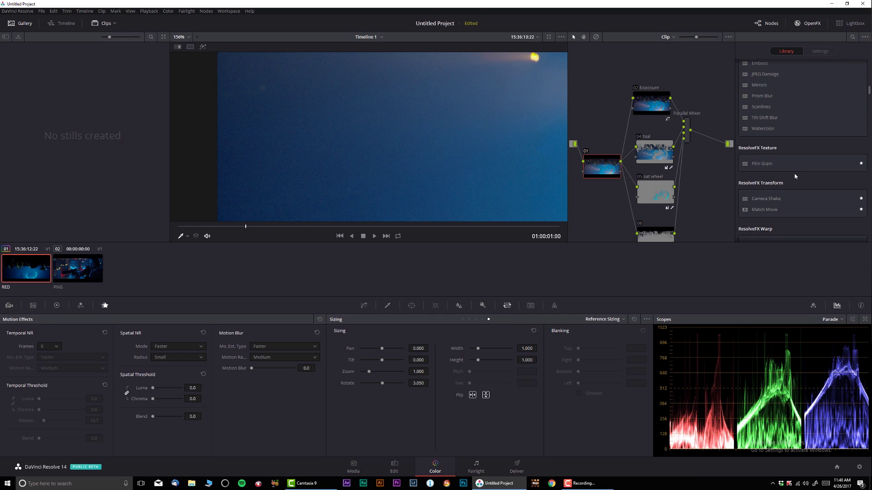
{"action": "scroll", "coordinate": [798, 176], "scroll_direction": "down", "scroll_amount": 2}
{"action": "scroll", "coordinate": [802, 173], "scroll_direction": "down", "scroll_amount": 8}
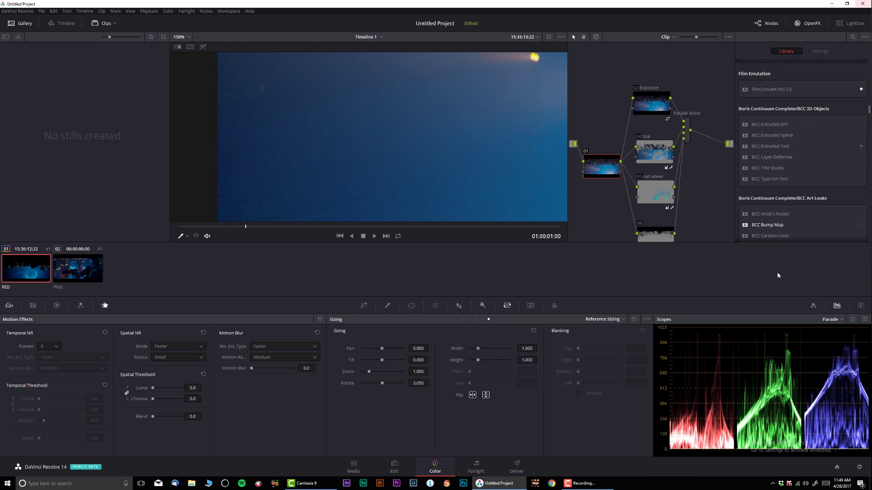
{"action": "scroll", "coordinate": [795, 144], "scroll_direction": "down", "scroll_amount": 5}
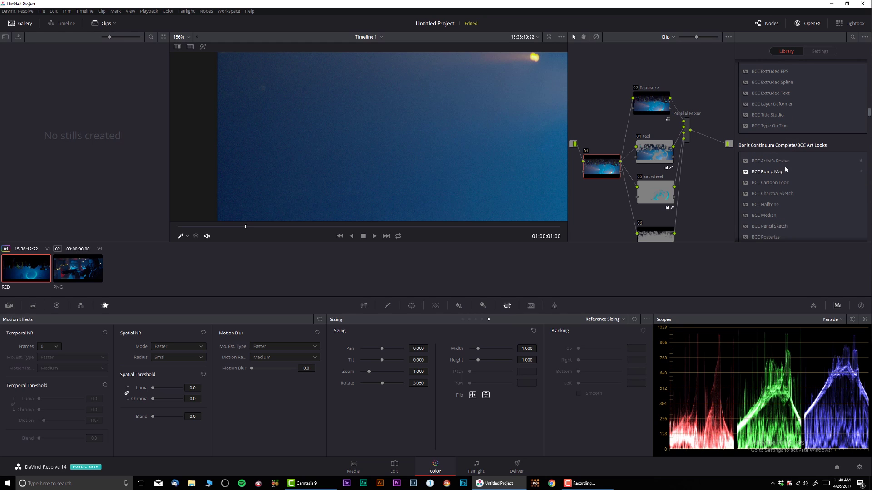
{"action": "scroll", "coordinate": [789, 170], "scroll_direction": "up", "scroll_amount": 11}
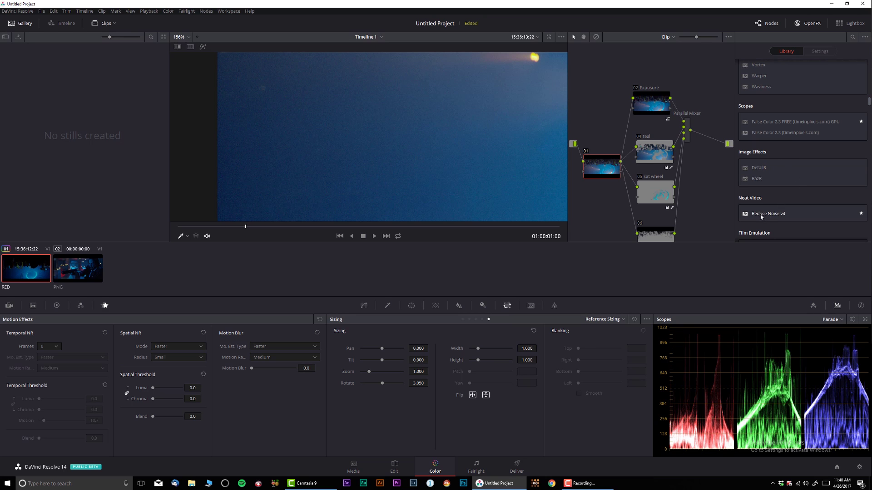
{"action": "left_click_drag", "start_coordinate": [757, 214], "coordinate": [603, 166]}
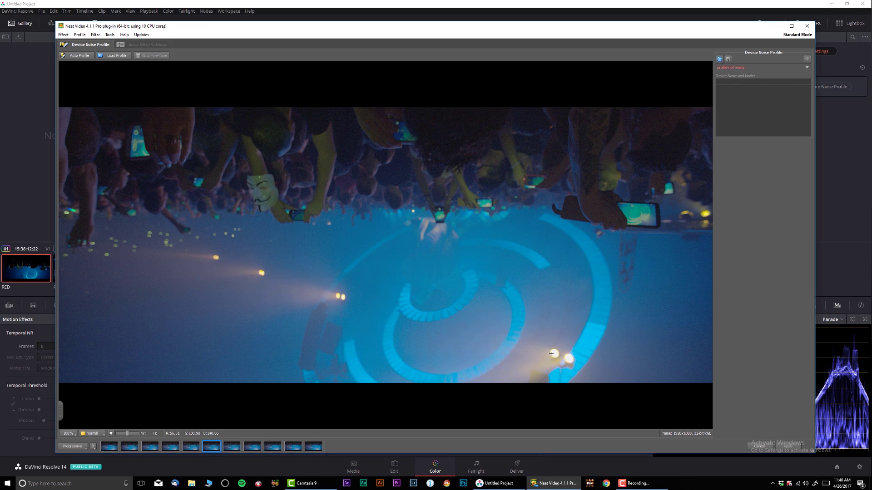
Sample a flat blue area at lower left and build an Auto Profile from it
{"action": "left_click_drag", "start_coordinate": [120, 314], "coordinate": [170, 326]}
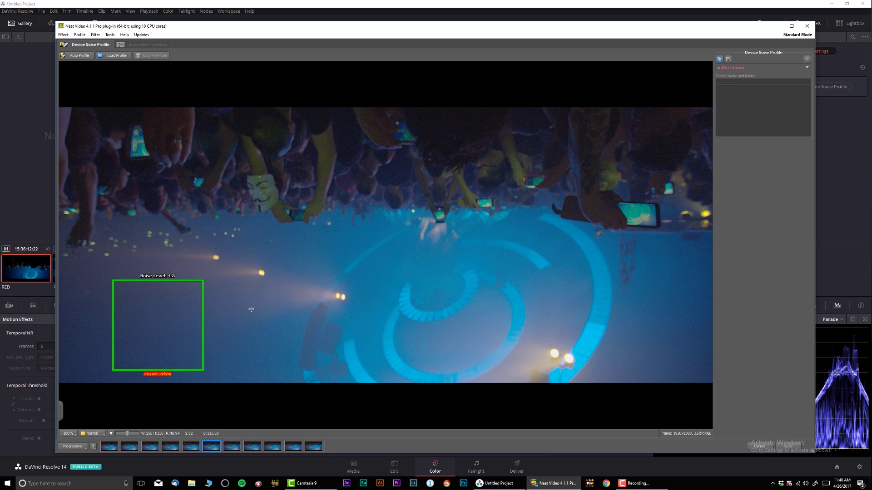
{"action": "left_click", "coordinate": [74, 56]}
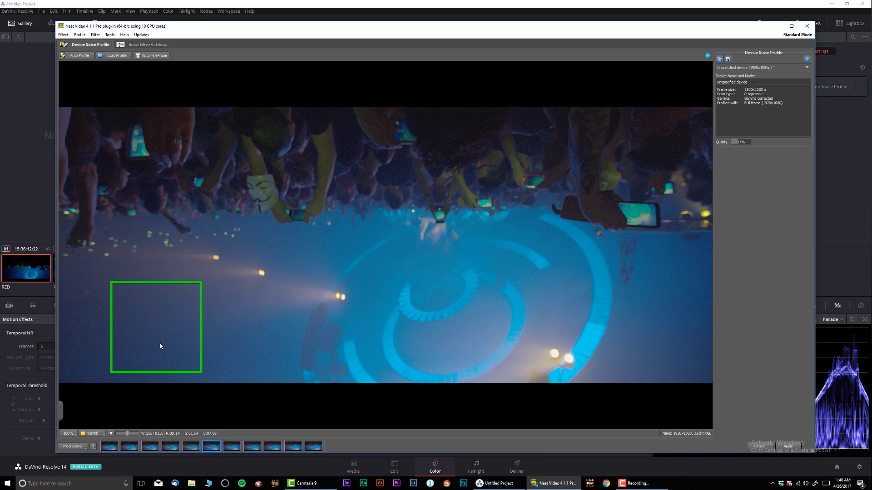
Apply the Neat Video noise reduction and zoom the viewer to check the result
{"action": "left_click", "coordinate": [785, 447]}
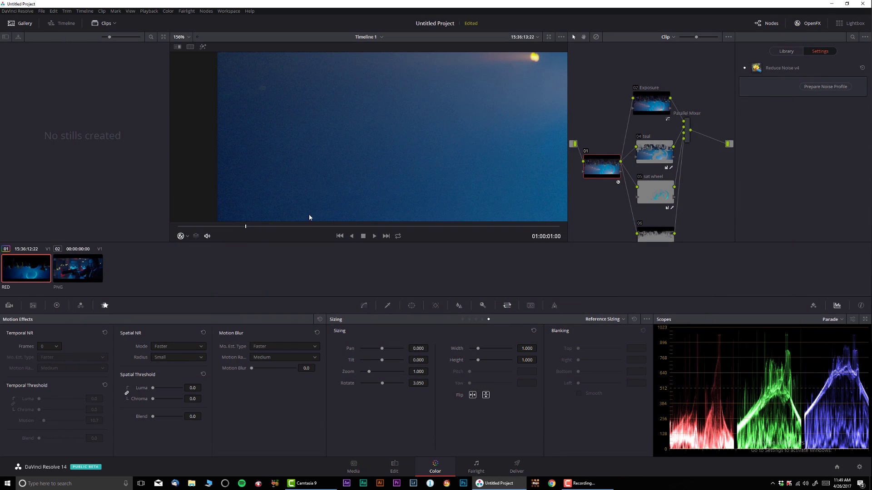
{"action": "scroll", "coordinate": [370, 164], "scroll_direction": "up", "scroll_amount": 3}
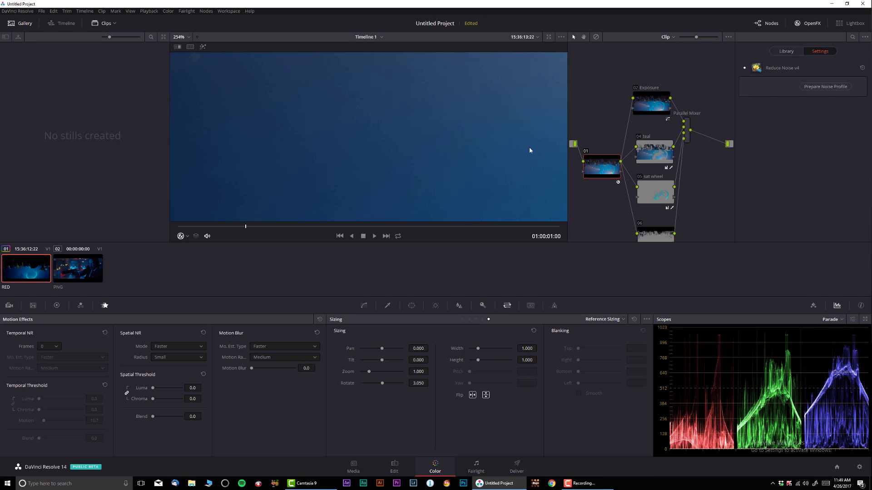
{"action": "scroll", "coordinate": [469, 129], "scroll_direction": "down", "scroll_amount": 5}
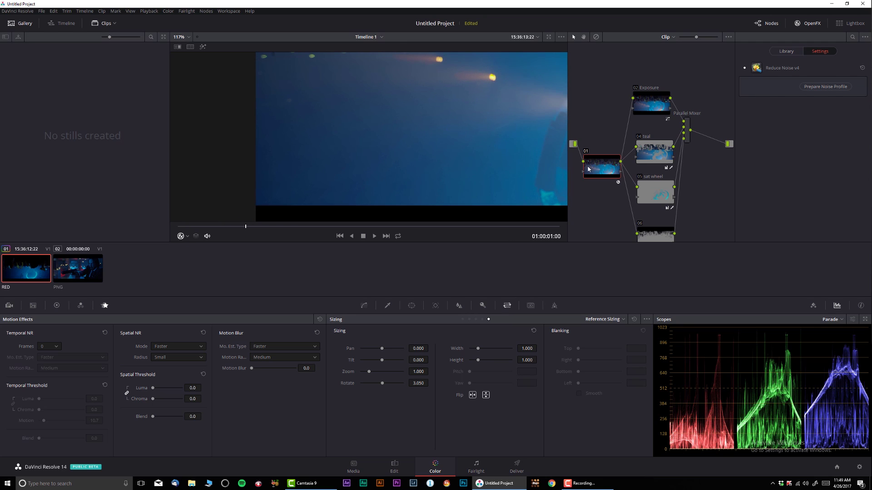
{"action": "scroll", "coordinate": [501, 181], "scroll_direction": "down", "scroll_amount": 4}
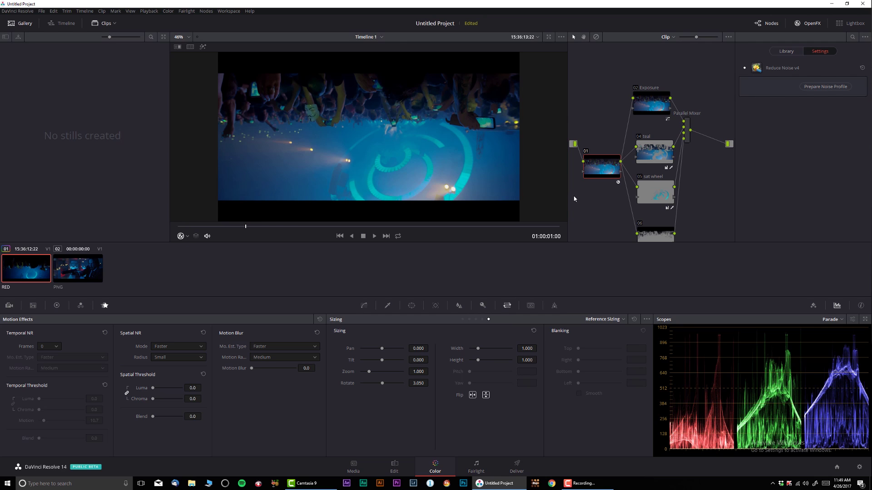
Close the OpenFX library, then zoom and pan the frame to inspect the denoised footage
{"action": "left_click", "coordinate": [811, 26]}
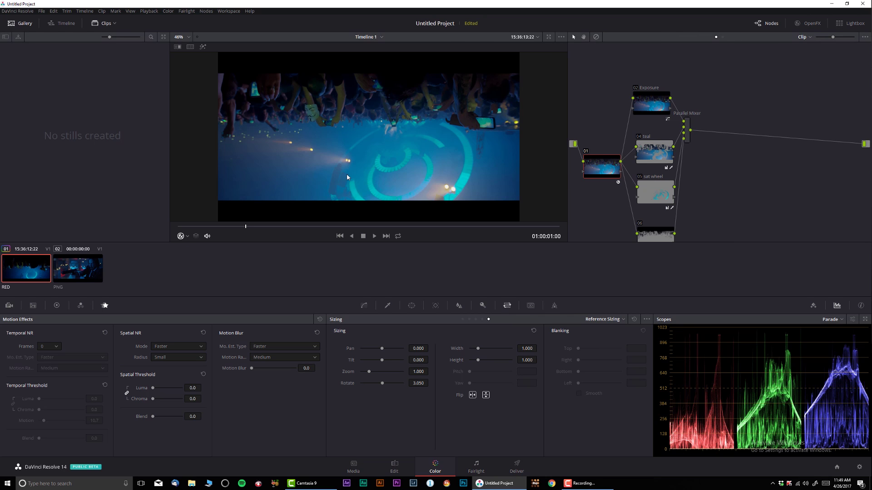
{"action": "scroll", "coordinate": [347, 176], "scroll_direction": "up", "scroll_amount": 4}
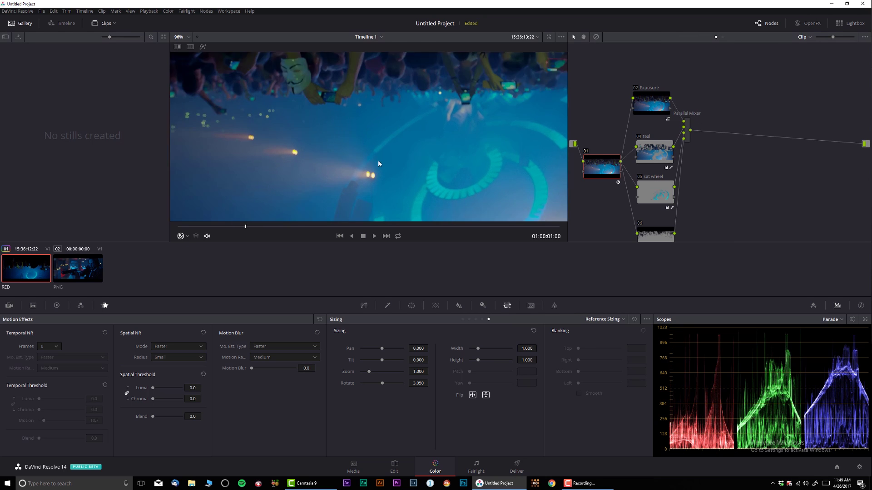
{"action": "left_click_drag", "start_coordinate": [378, 161], "coordinate": [403, 147]}
{"action": "scroll", "coordinate": [331, 187], "scroll_direction": "up", "scroll_amount": 1}
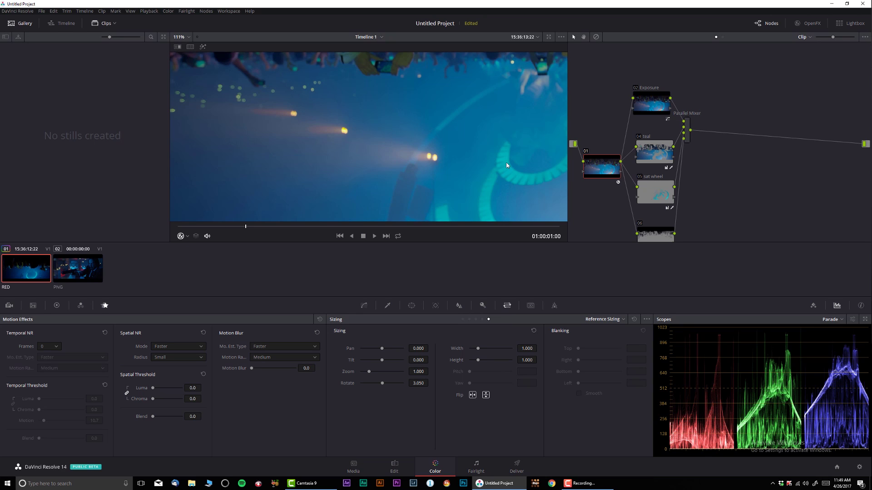
{"action": "scroll", "coordinate": [376, 140], "scroll_direction": "up", "scroll_amount": 5}
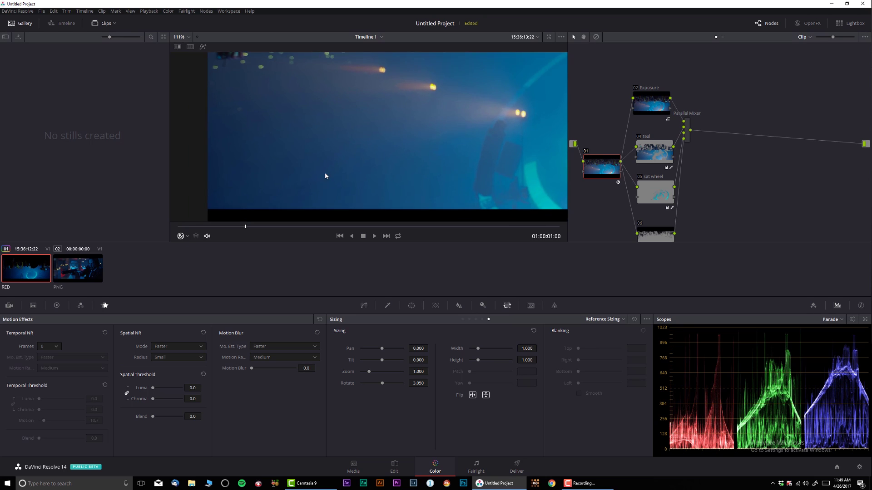
{"action": "scroll", "coordinate": [363, 172], "scroll_direction": "up", "scroll_amount": 2}
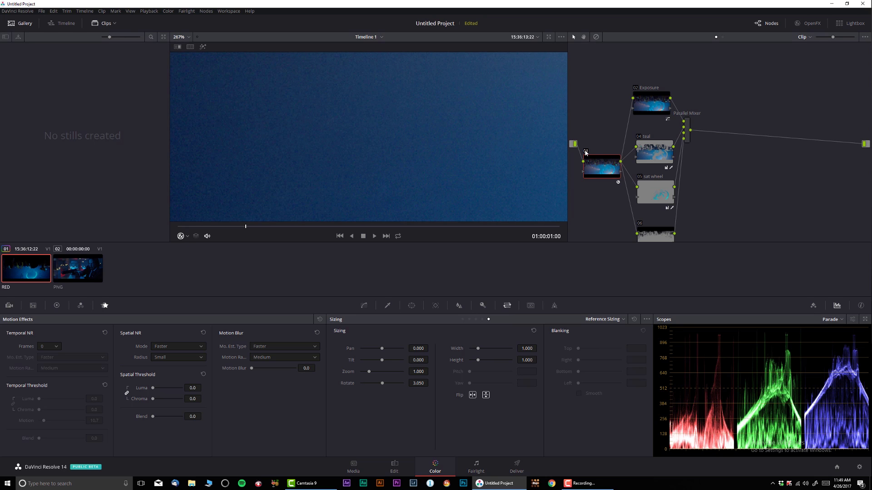
{"action": "scroll", "coordinate": [437, 152], "scroll_direction": "down", "scroll_amount": 7}
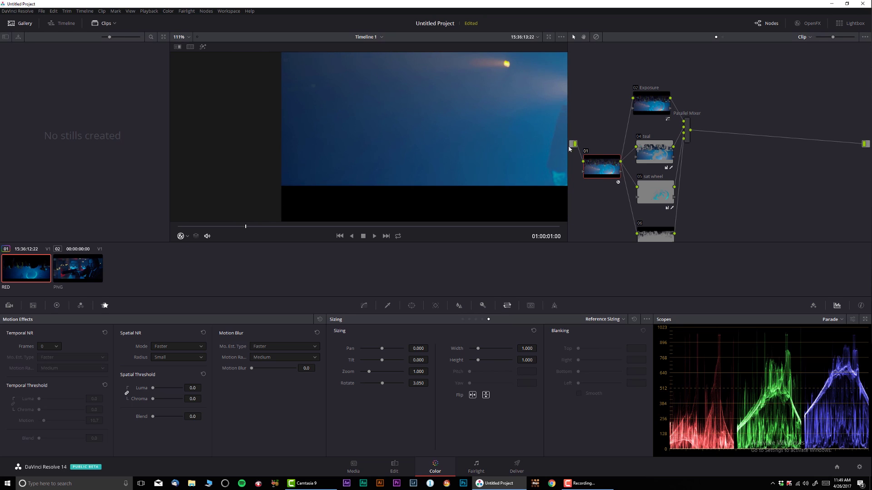
{"action": "scroll", "coordinate": [454, 132], "scroll_direction": "down", "scroll_amount": 3}
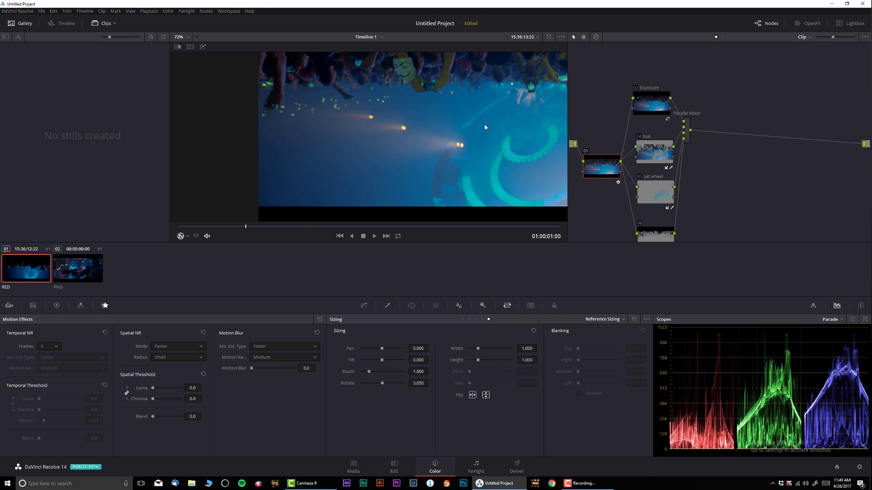
{"action": "scroll", "coordinate": [446, 157], "scroll_direction": "down", "scroll_amount": 2}
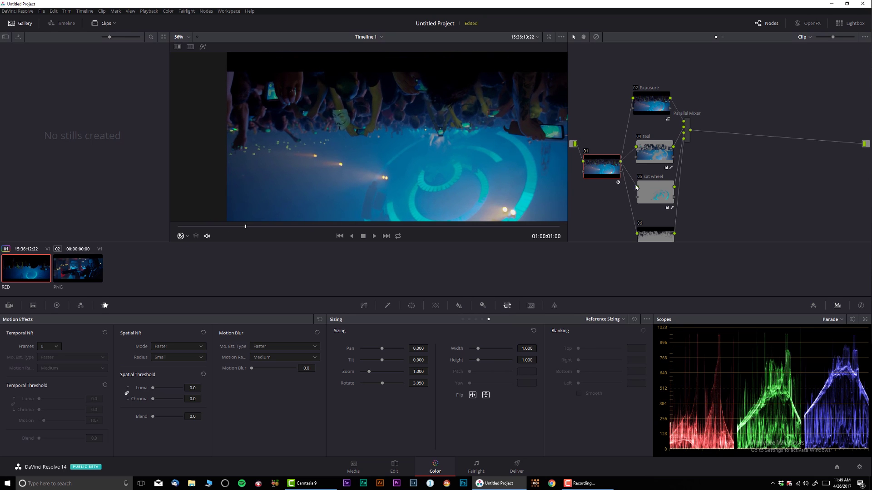